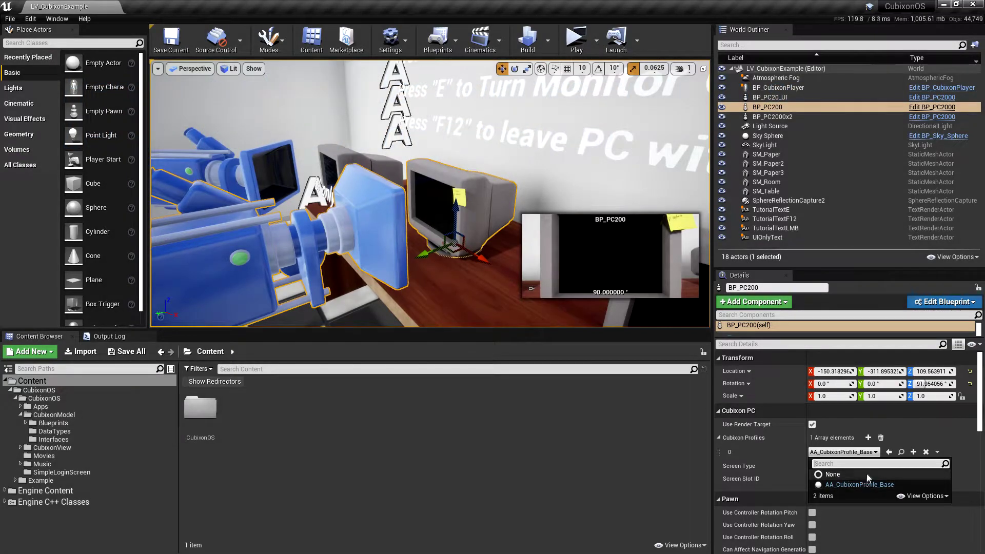
Step: Locate BP_PC200's assigned AA_CubixonProfile_Base asset in the Content Browser
click(872, 453)
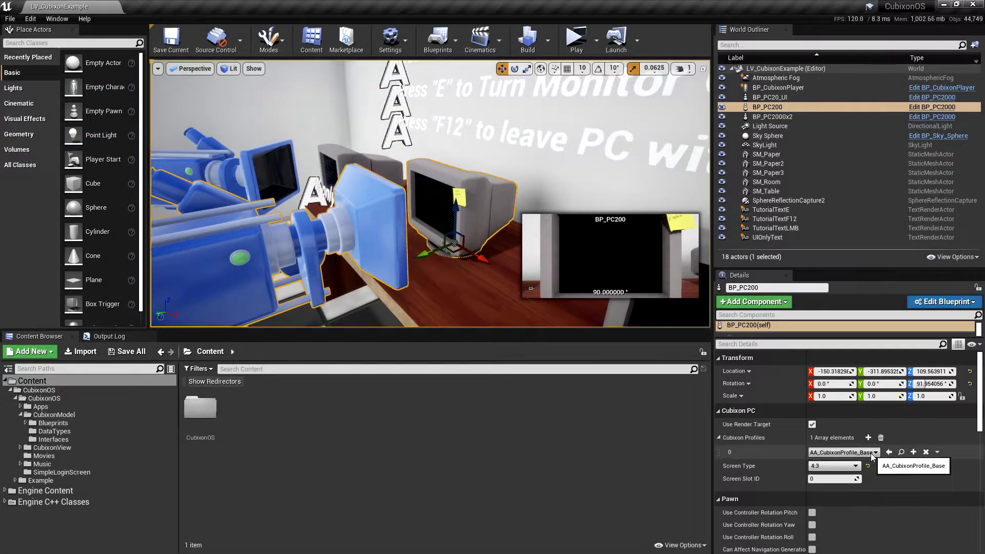
click(902, 453)
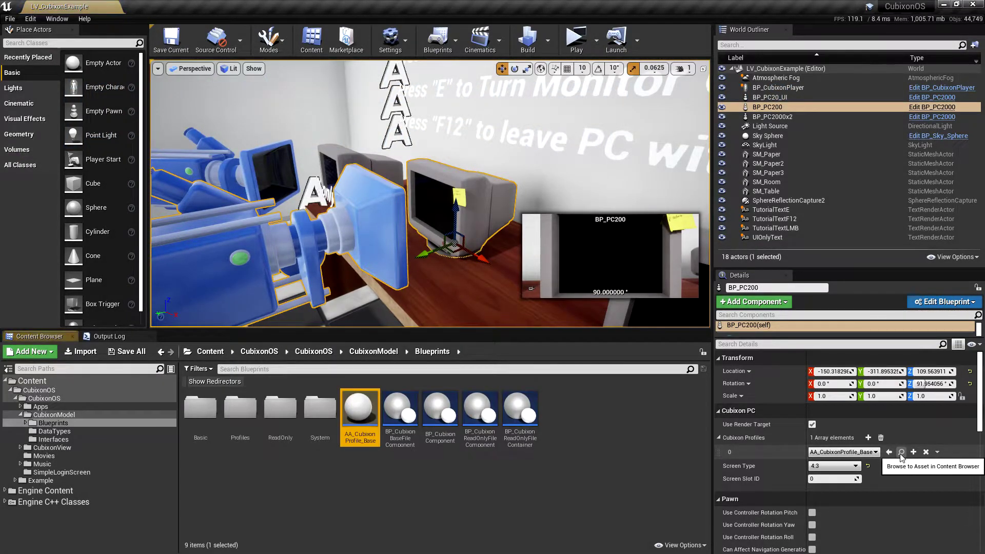
Step: Open AA_CubixonProfile_Base and expand System > my-computer > c: to select desktop
double_click(369, 410)
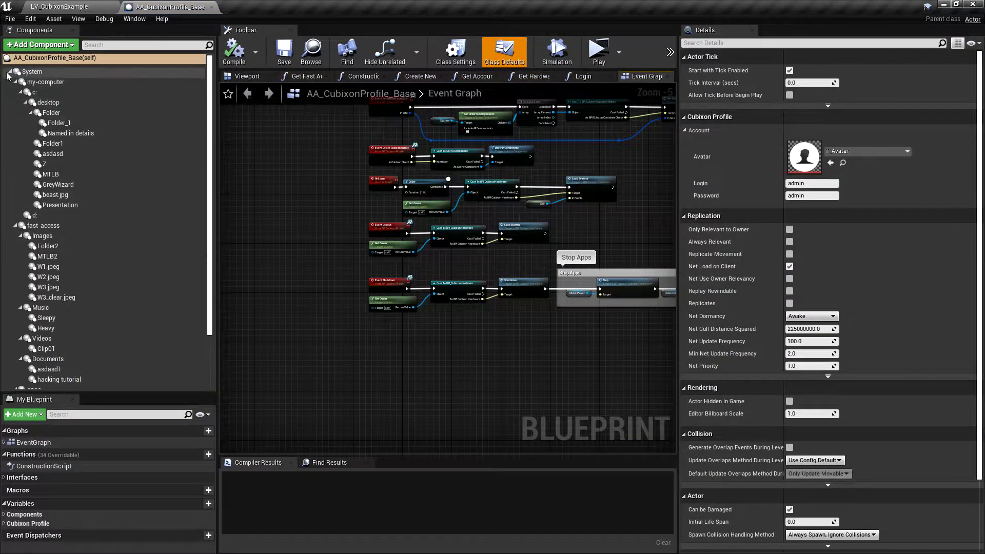
shift+click(10, 72)
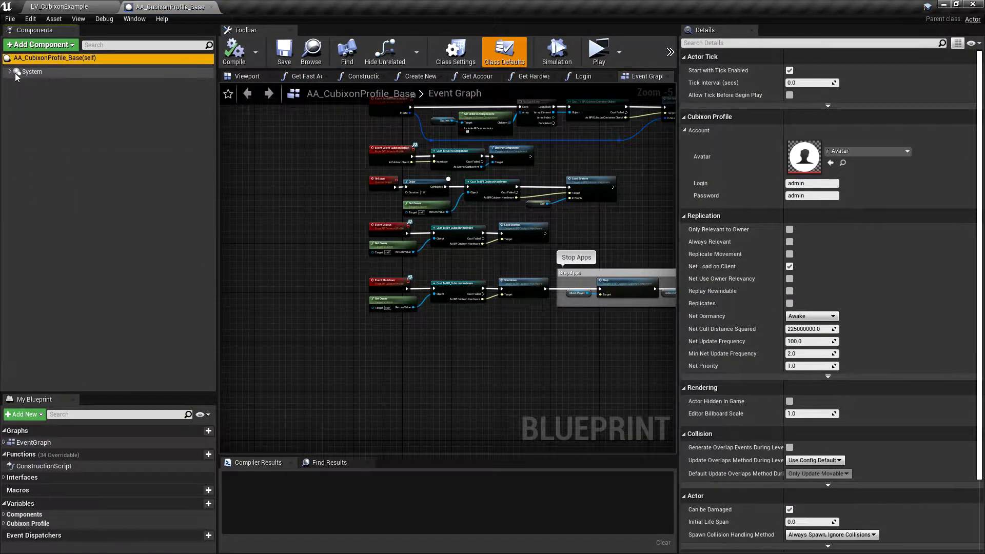
click(10, 73)
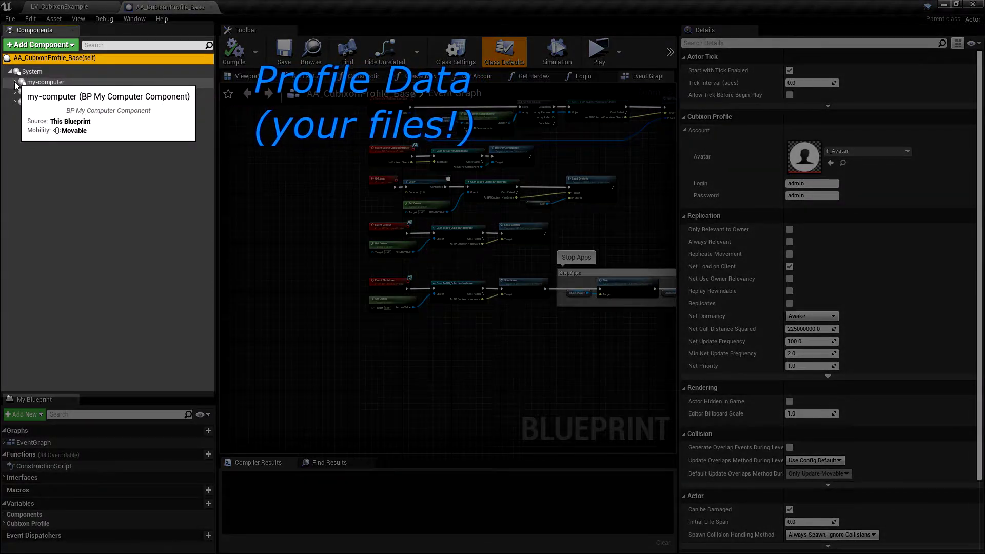
click(15, 82)
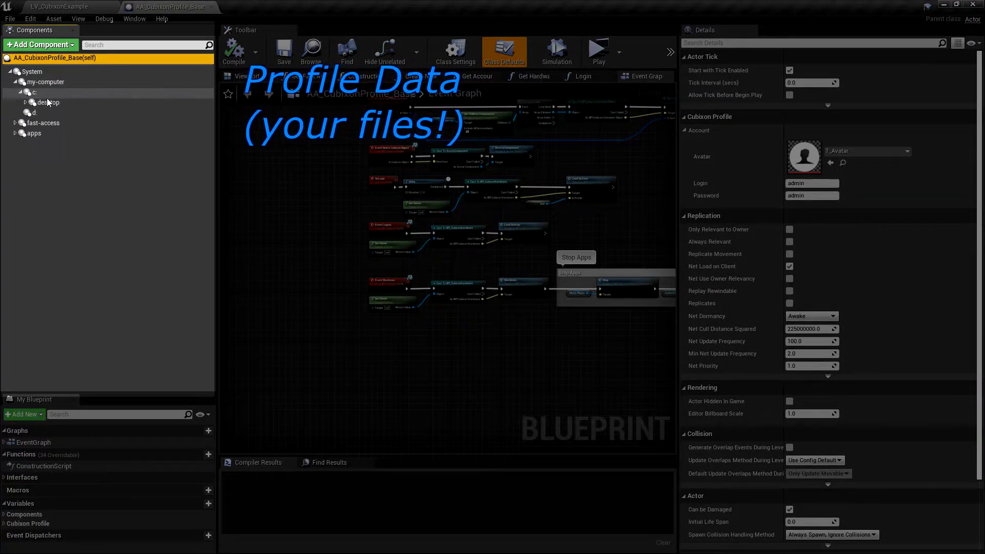
double_click(57, 95)
click(57, 84)
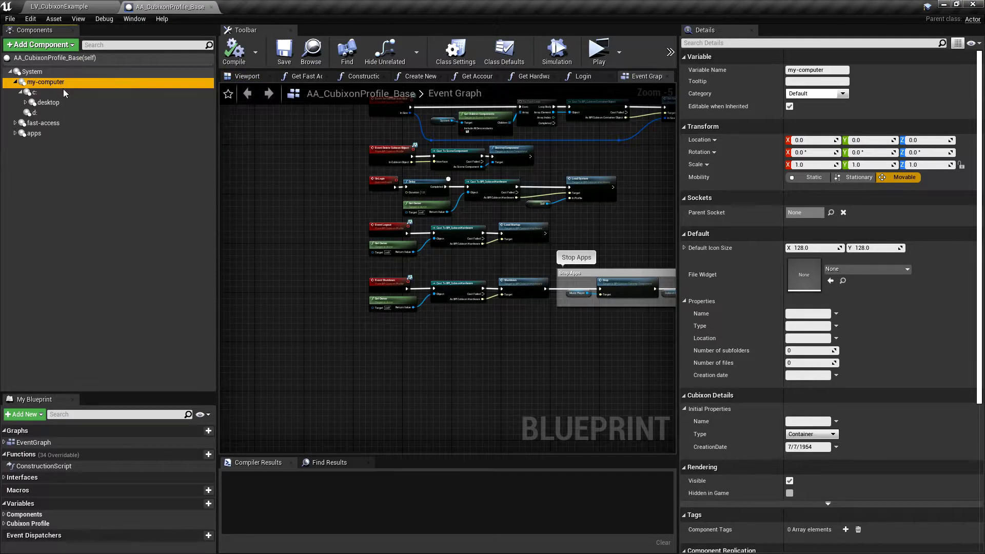
click(67, 103)
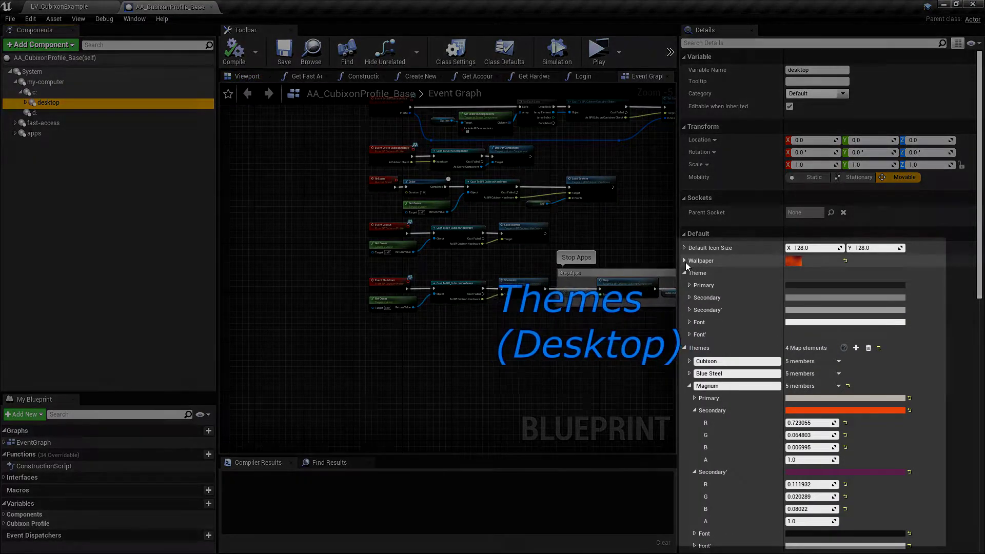
Step: Review desktop's Wallpaper and its Themes: Cubixon, Blue Steel, Magnum, Supernova
click(685, 261)
click(686, 261)
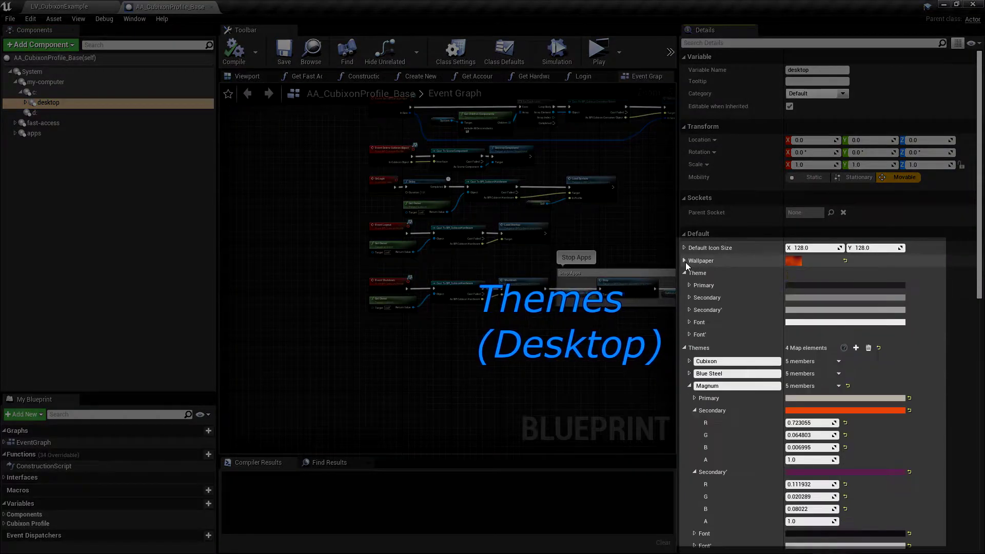
scroll(745, 358, down, 2)
scroll(746, 358, down, 2)
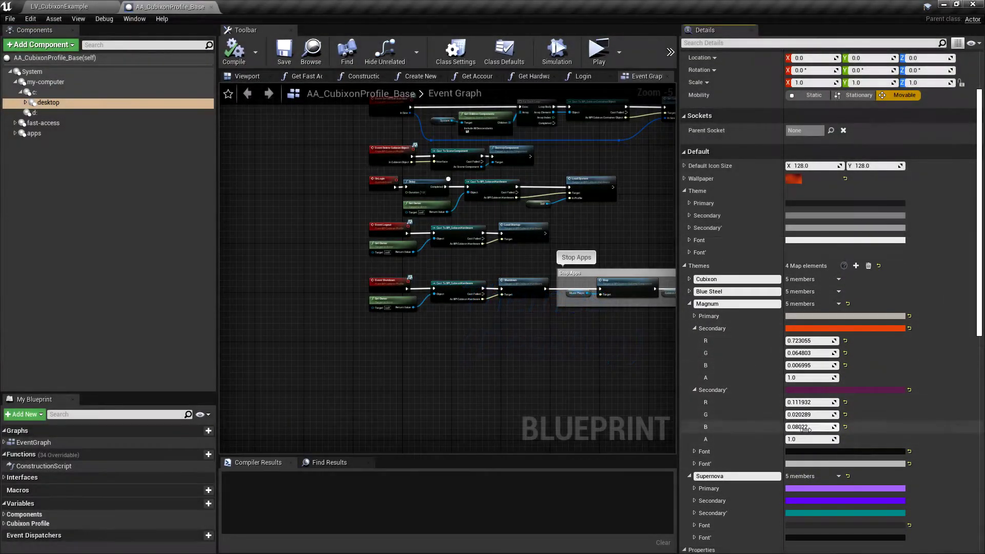
scroll(703, 411, down, 3)
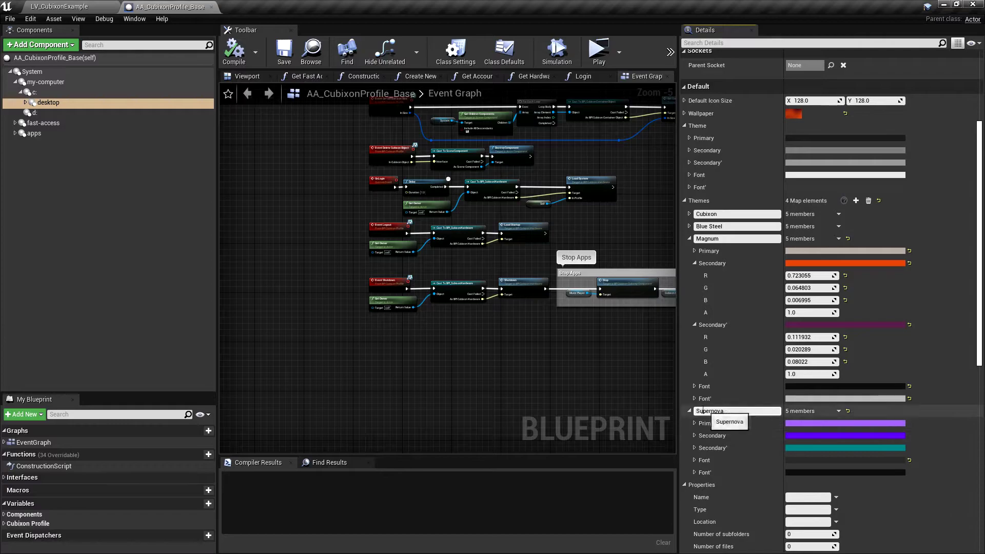
click(690, 238)
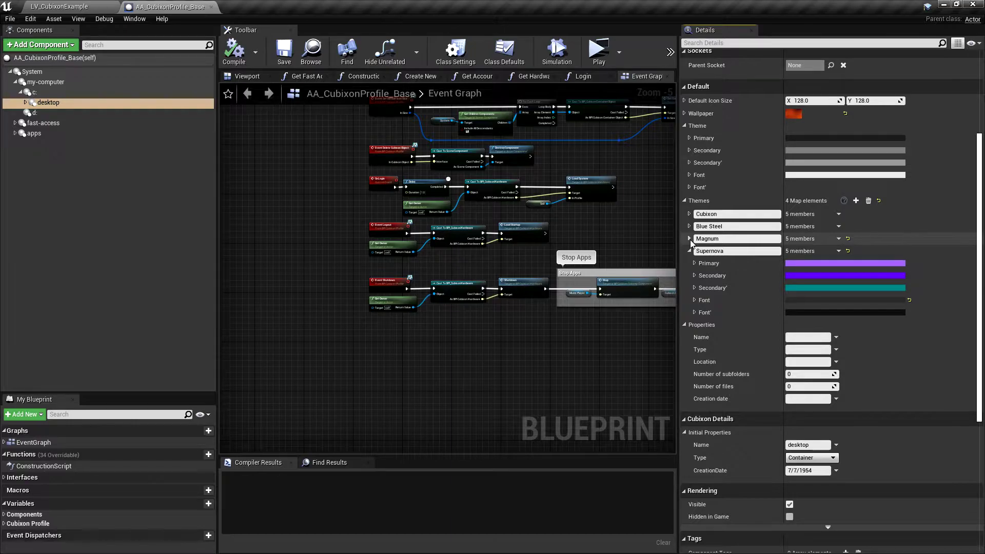
scroll(691, 240, up, 4)
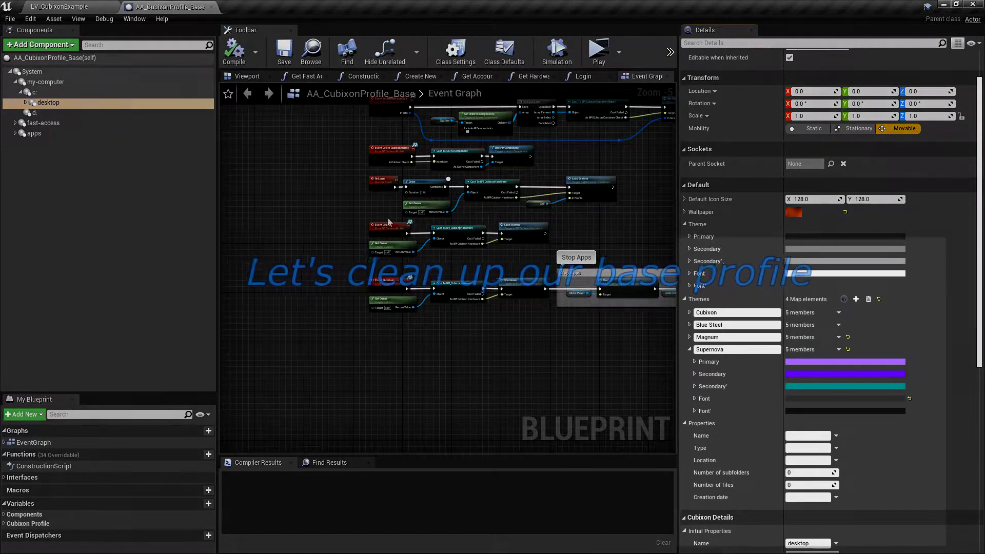
Step: Delete all desktop items from Folder down to Presentation
click(26, 102)
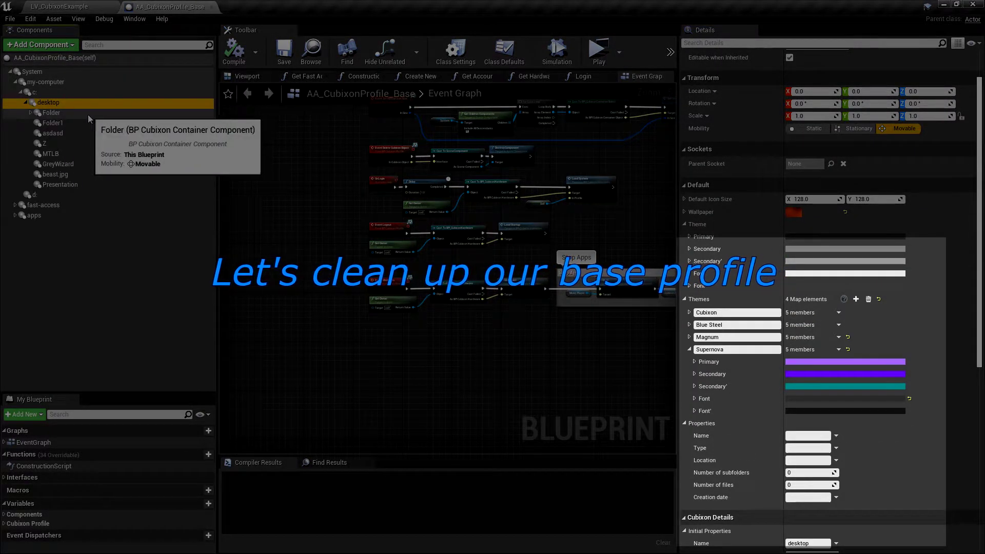
click(87, 115)
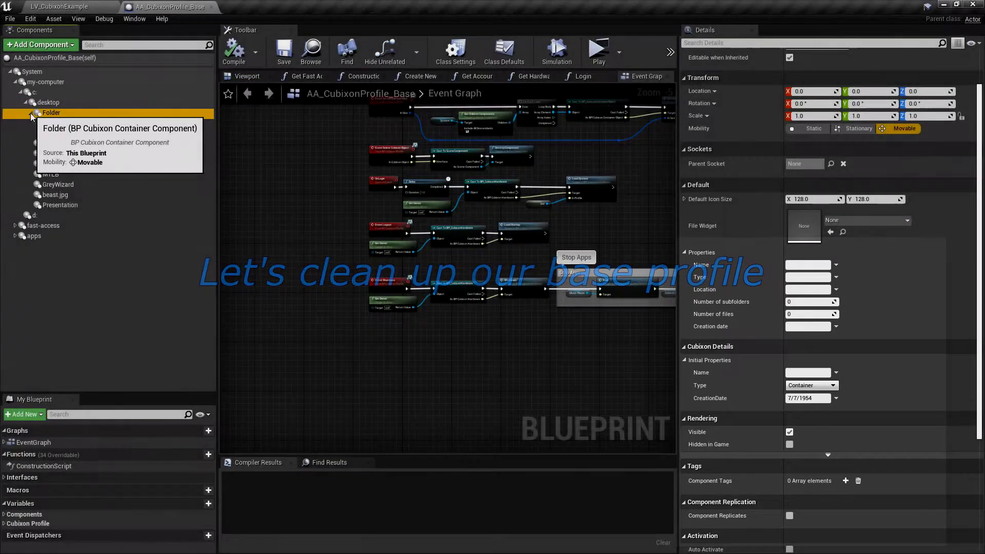
click(30, 112)
shift+click(68, 207)
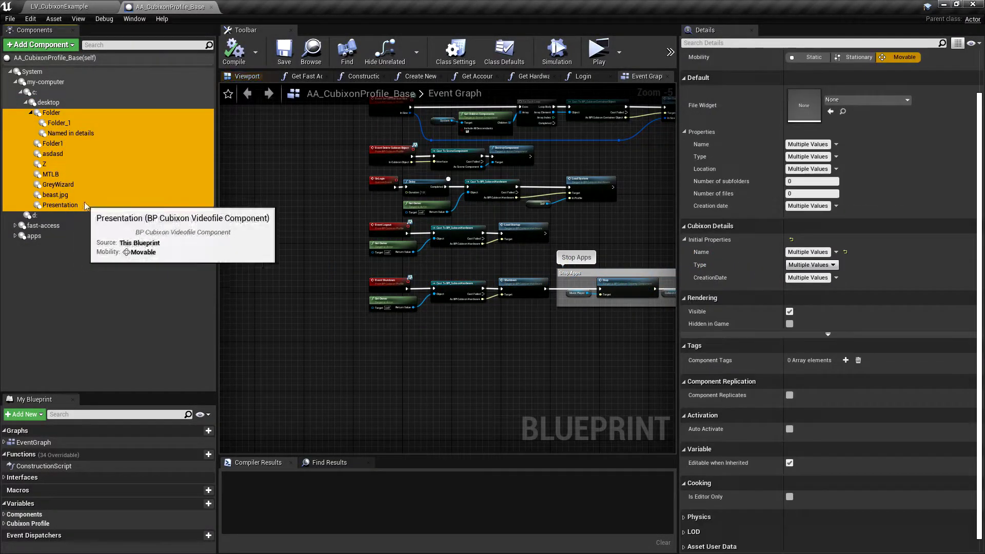
key(Delete)
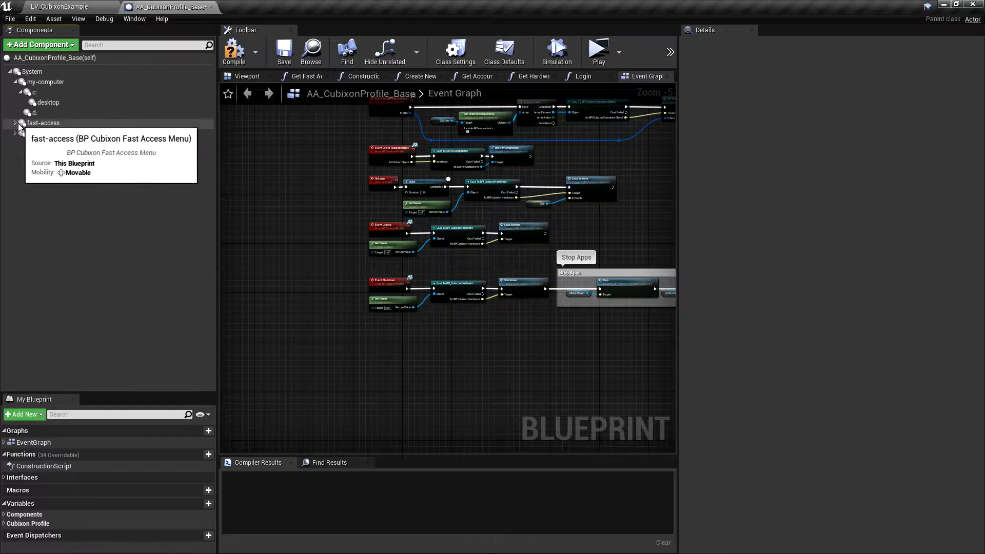
Step: Remove MTLB2 and Folder2 from fast-access Images, keeping the wallpaper images
click(16, 122)
click(20, 133)
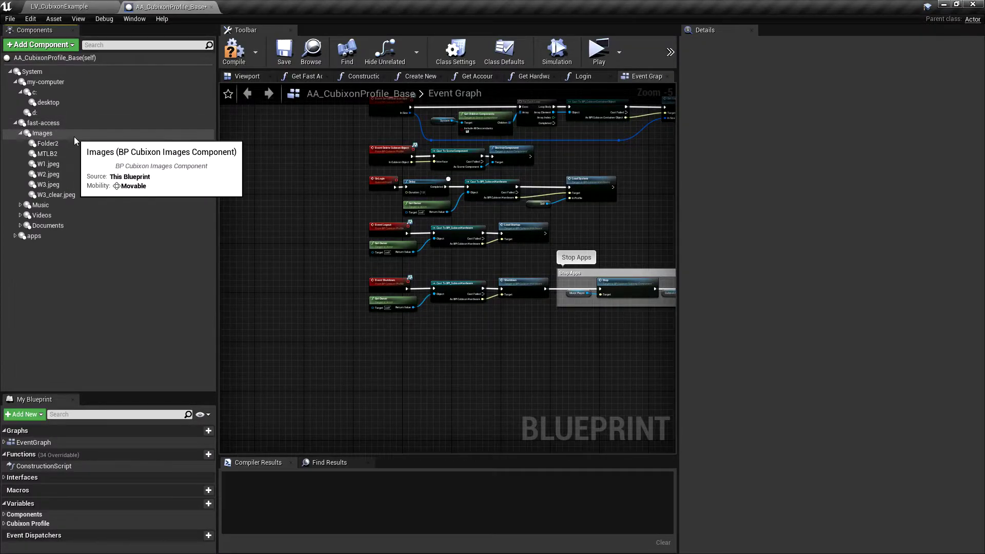
click(47, 154)
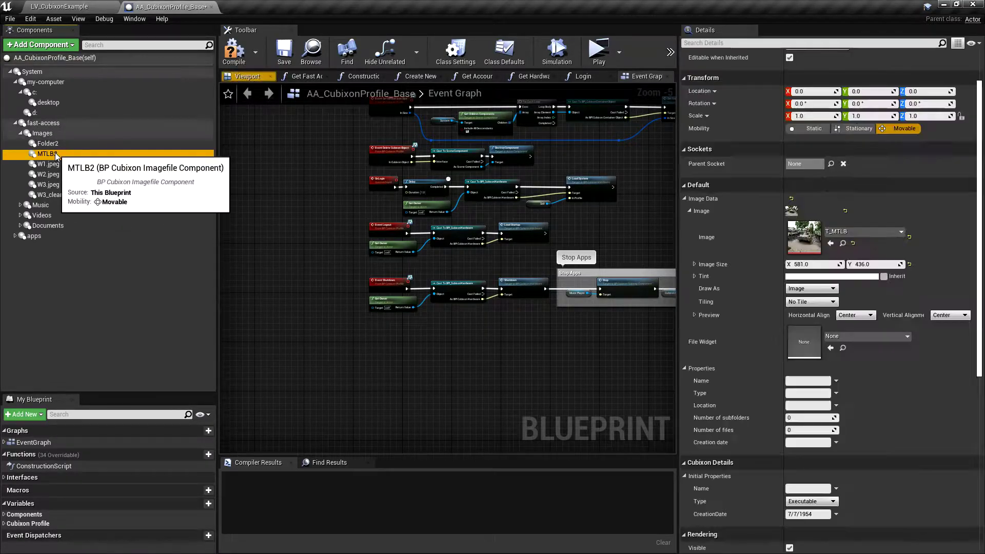
key(Delete)
click(54, 145)
key(Delete)
click(53, 145)
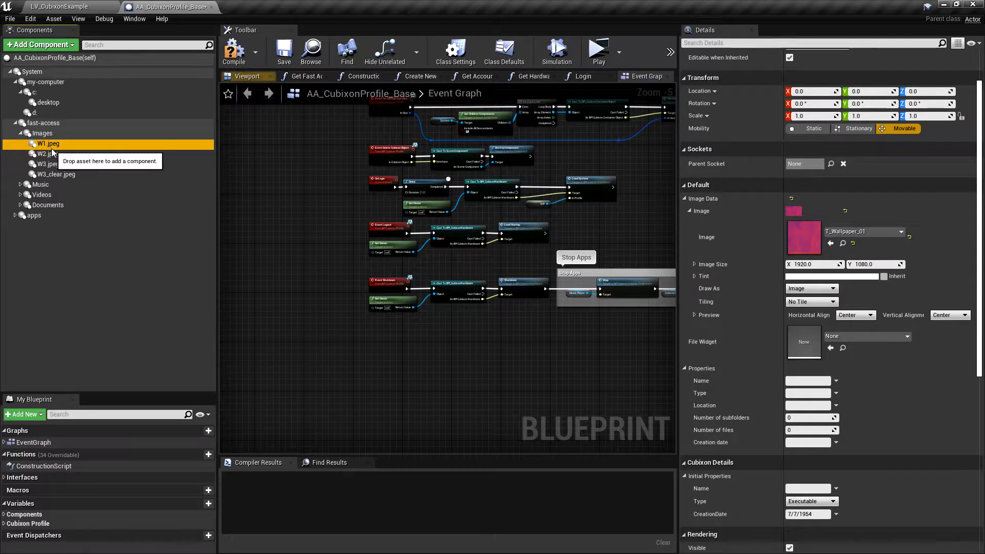
key(Down)
key(Down)
key(Down)
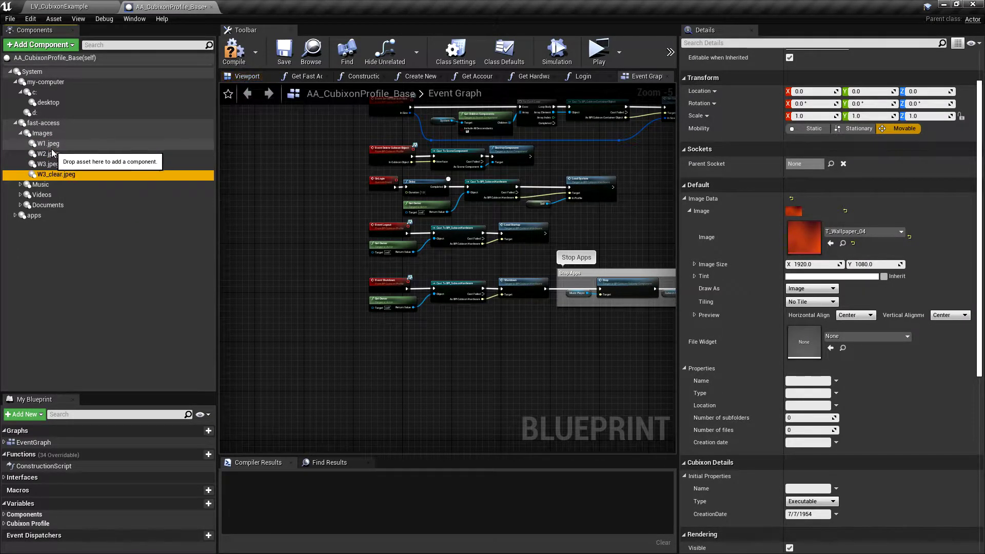
Step: Delete the Sleepy and Heavy songs from Music and Clip01 from Videos
click(20, 184)
click(60, 196)
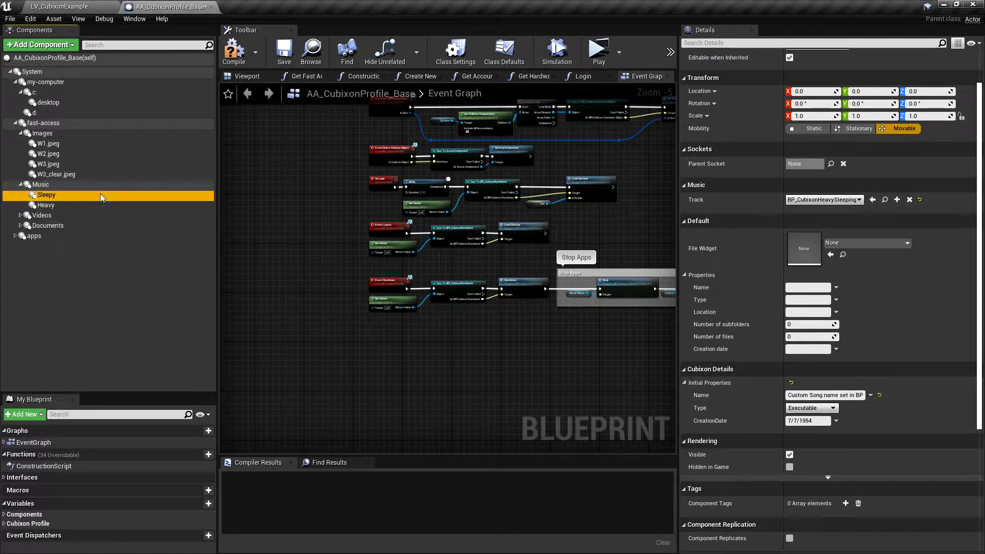
key(Delete)
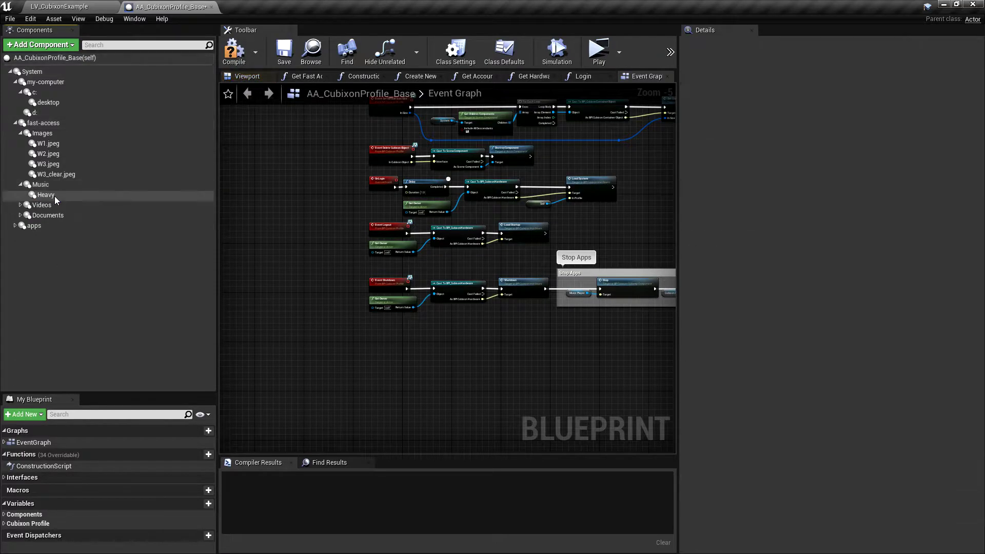
key(Delete)
click(20, 194)
click(47, 204)
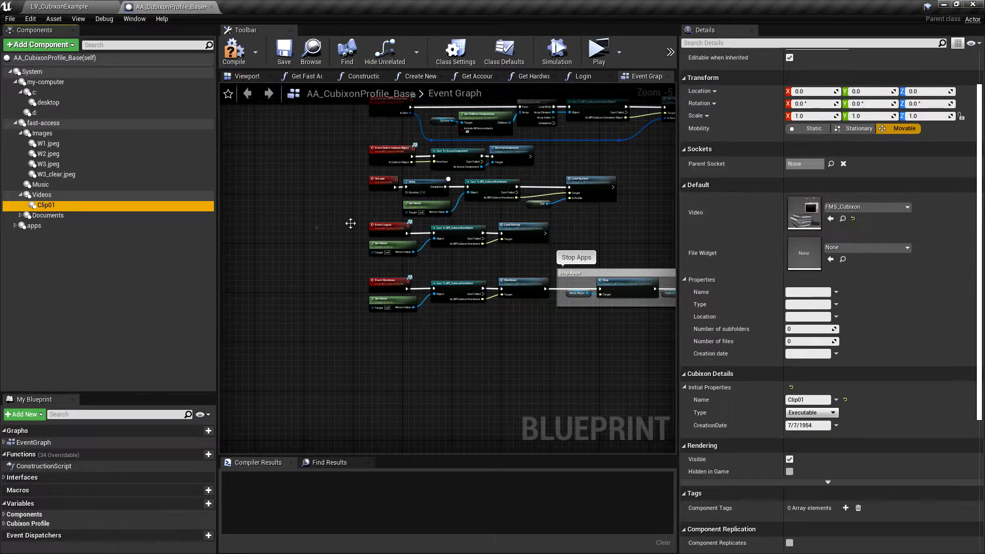
key(Delete)
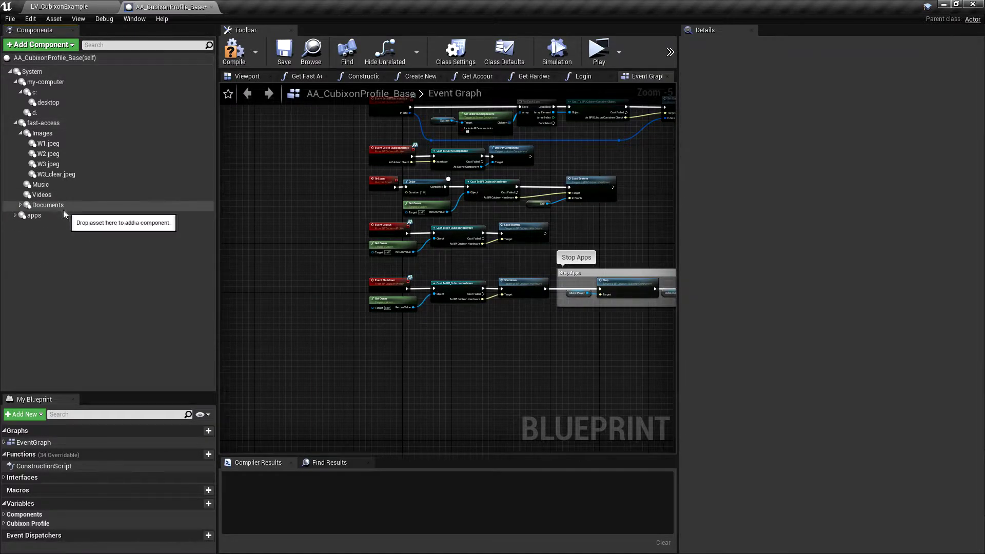
Step: Delete the asdasd1 and hacking tutorial text files from Documents
click(20, 205)
click(66, 215)
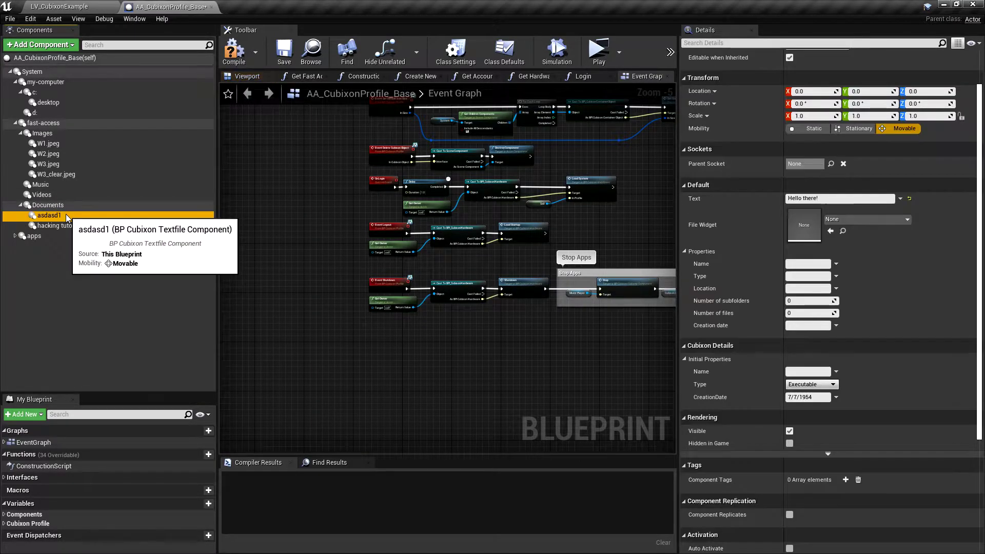
key(Delete)
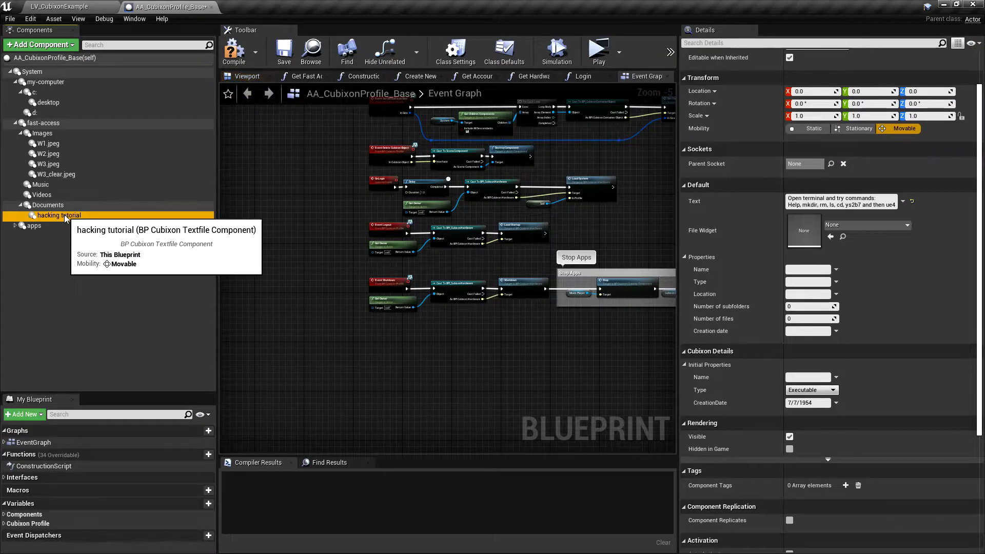
key(Delete)
click(16, 215)
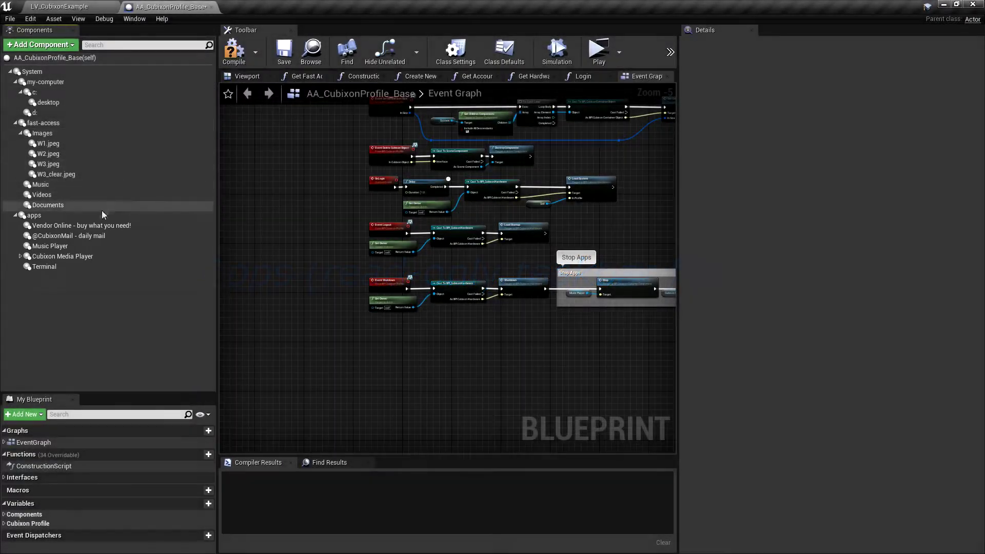
click(75, 226)
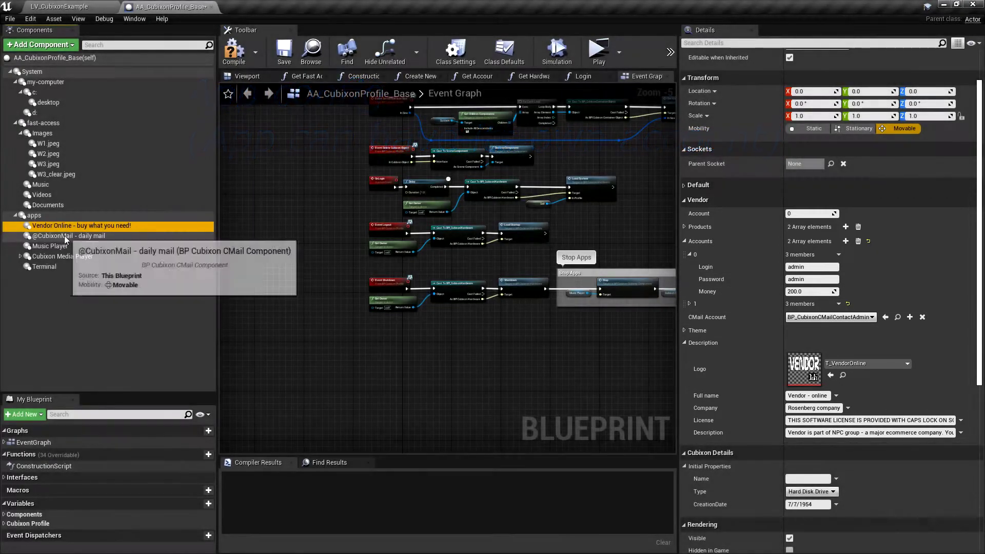
click(65, 238)
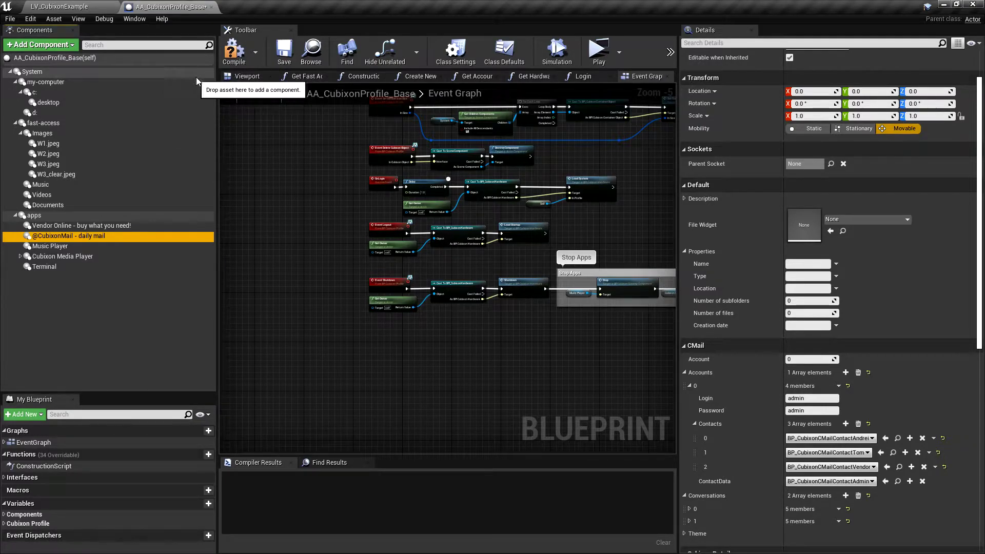
click(234, 50)
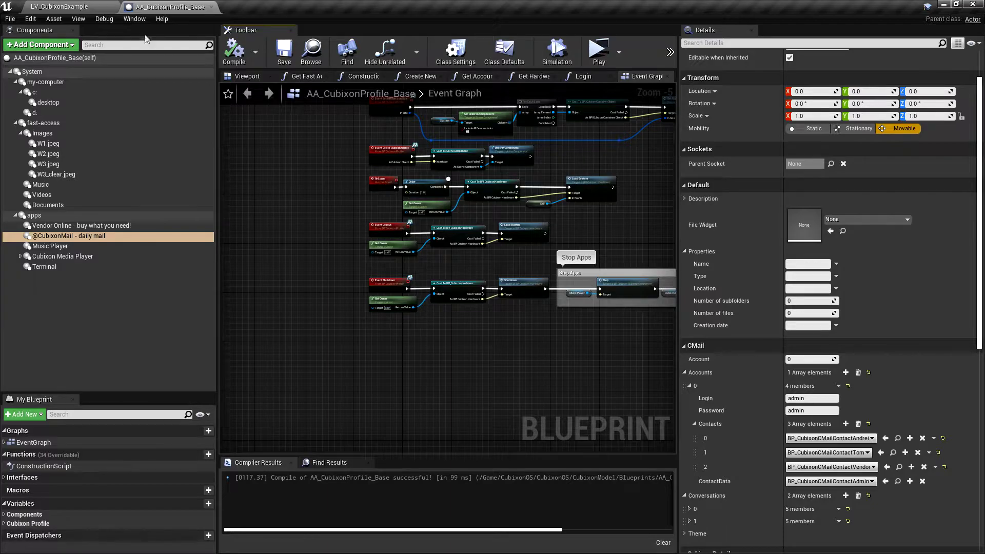
click(311, 50)
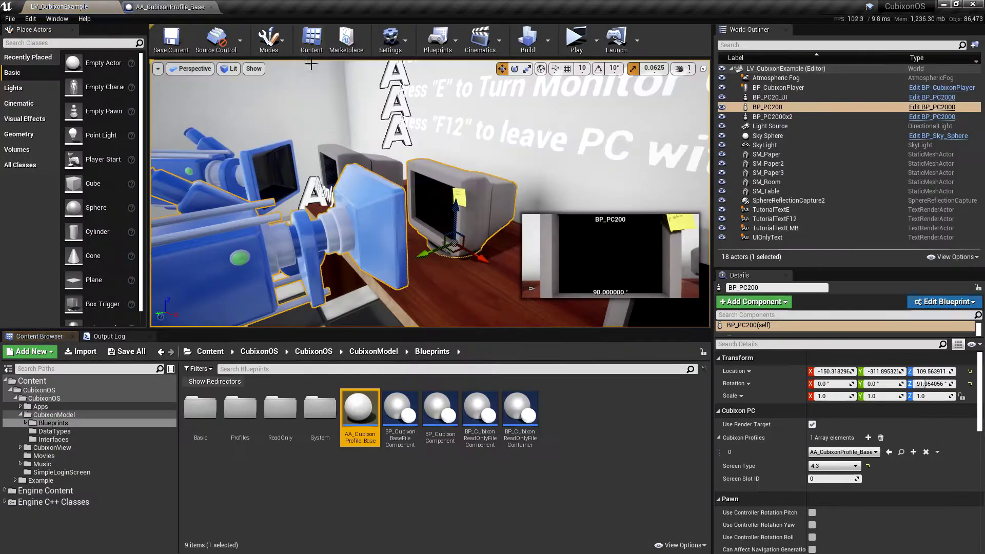
Step: Create child blueprint AA_CubixonProfile_Mike from the base profile and open it
right_click(369, 413)
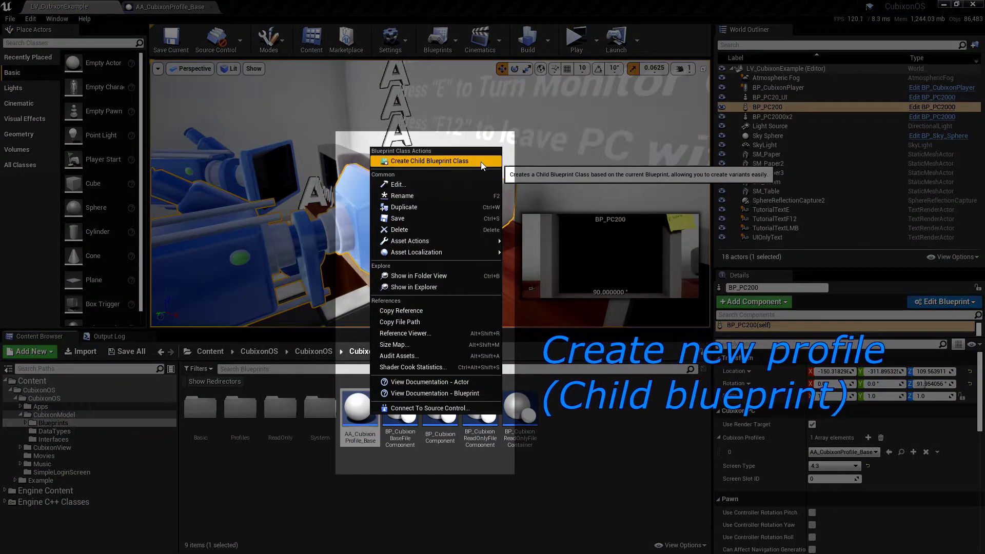
click(482, 162)
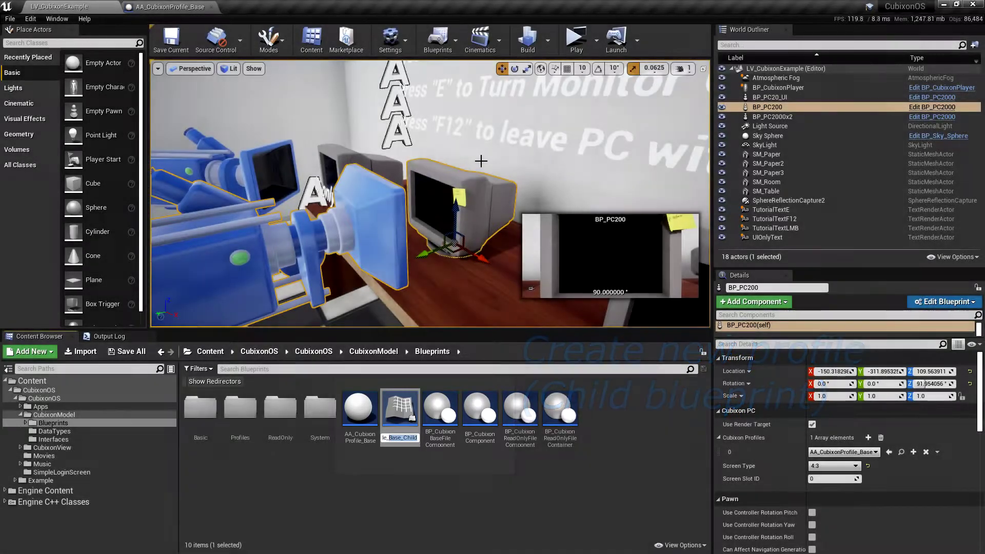
text(Mike)
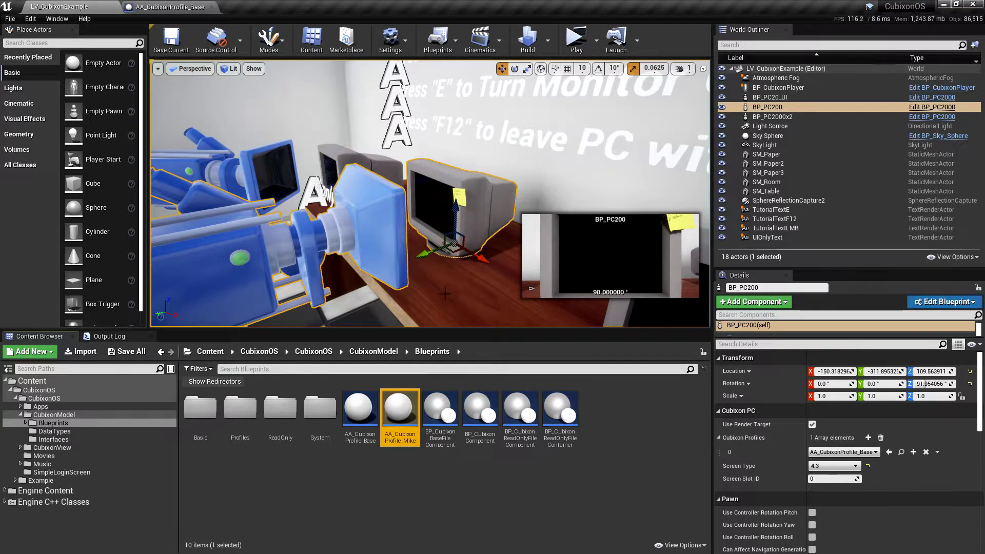
double_click(403, 409)
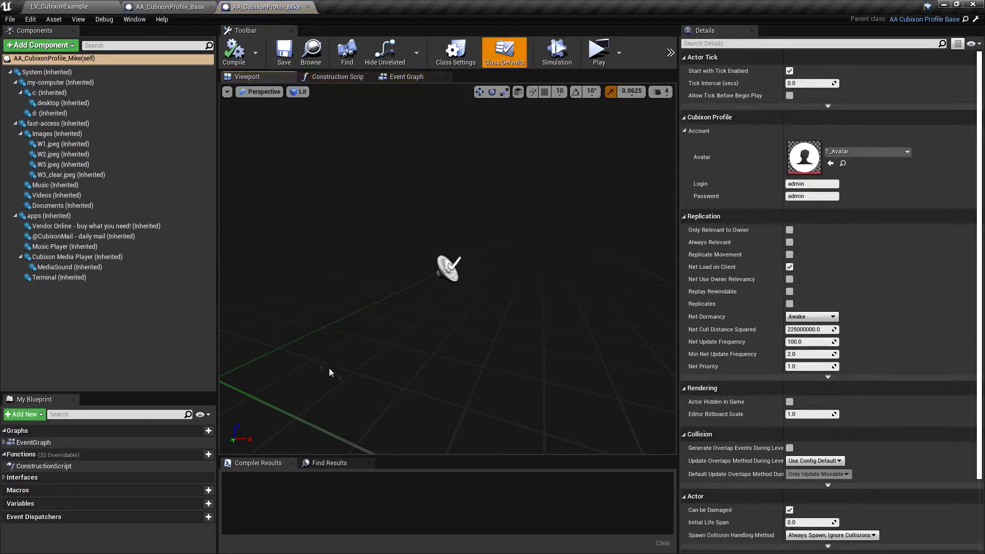
Step: Fill in the Mike profile's login and password in Class Defaults and compile
click(126, 103)
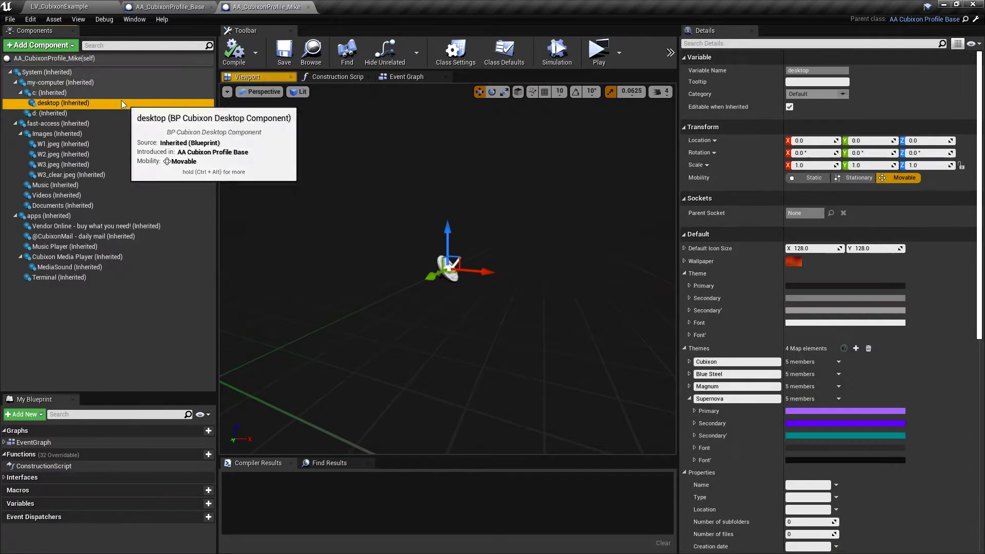
click(505, 52)
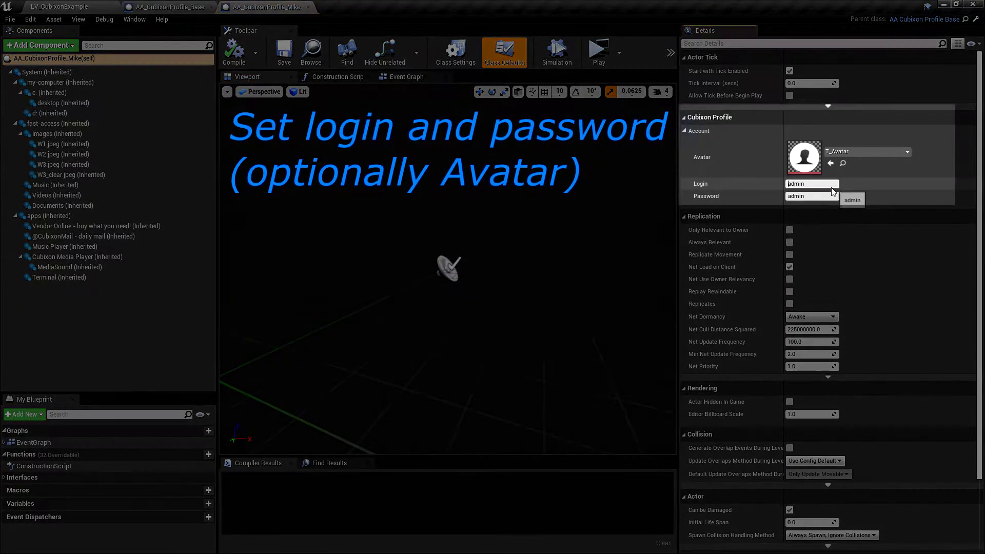
click(821, 184)
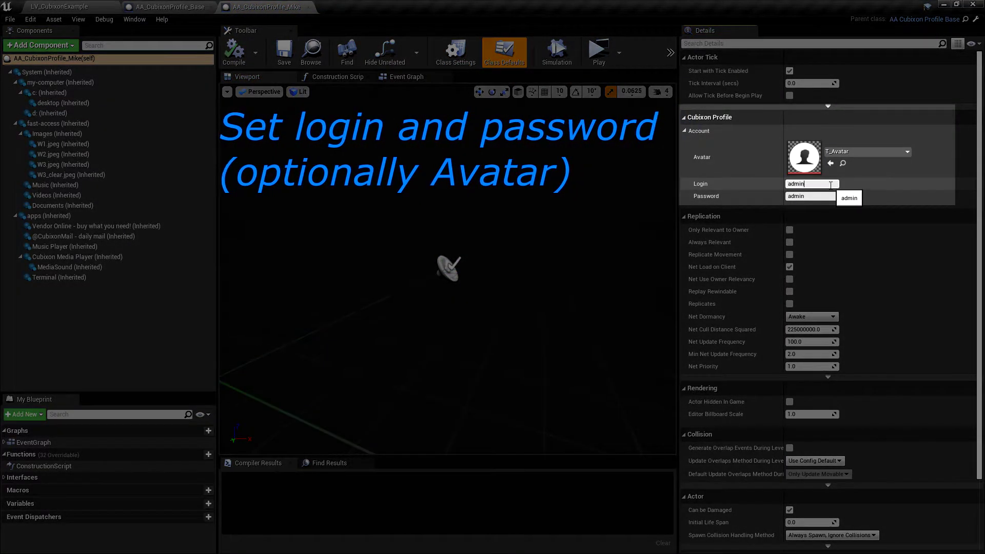
text(Mike)
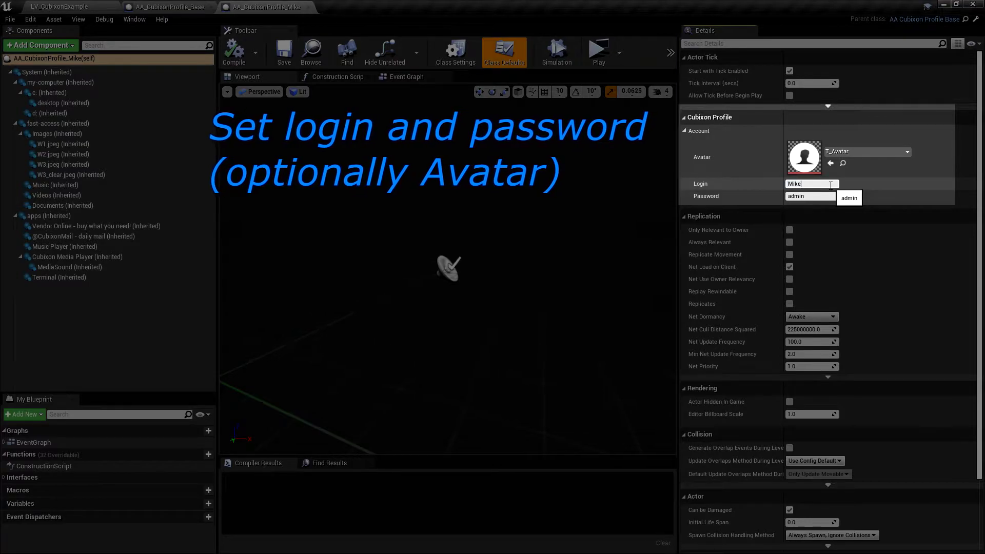
key(Tab)
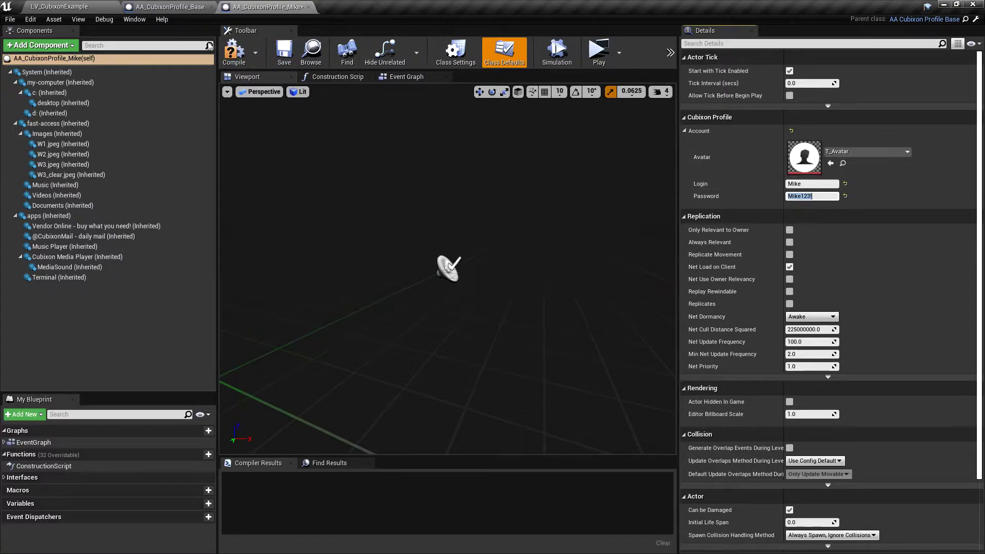
click(233, 54)
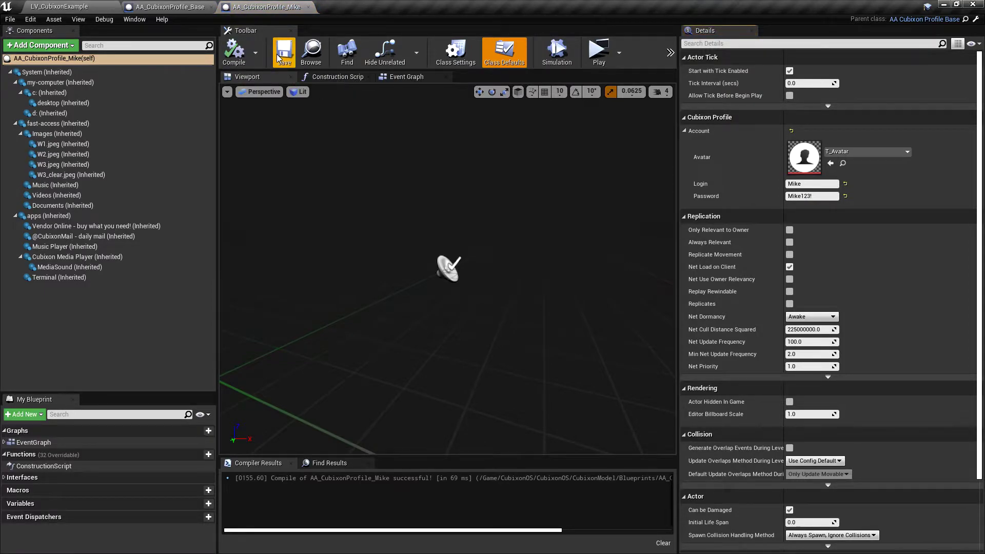
Step: Search 'container' components to add under desktop
click(63, 103)
click(47, 45)
text(container)
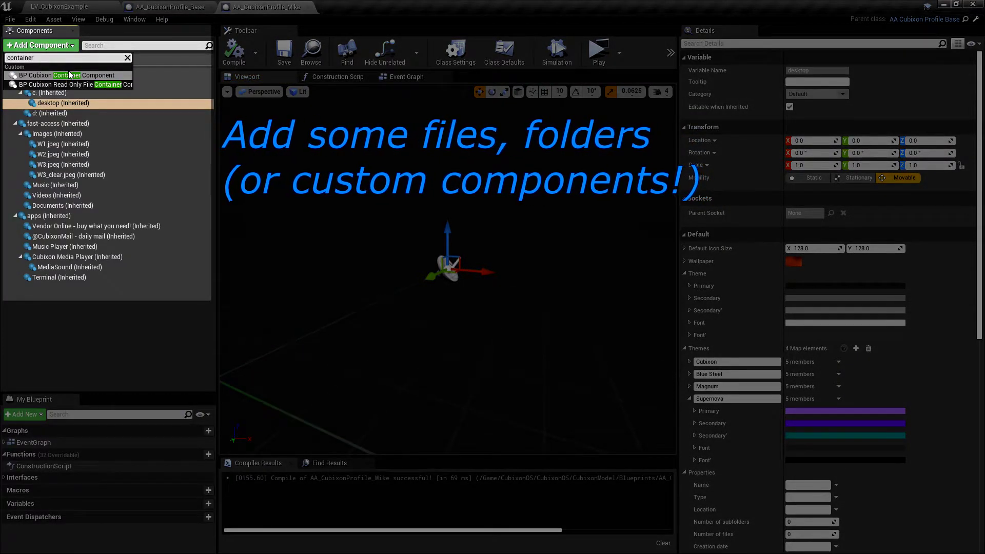
Step: Add desktop containers 'Mike - folder' and its duplicate 'Mike - another folder'
click(69, 75)
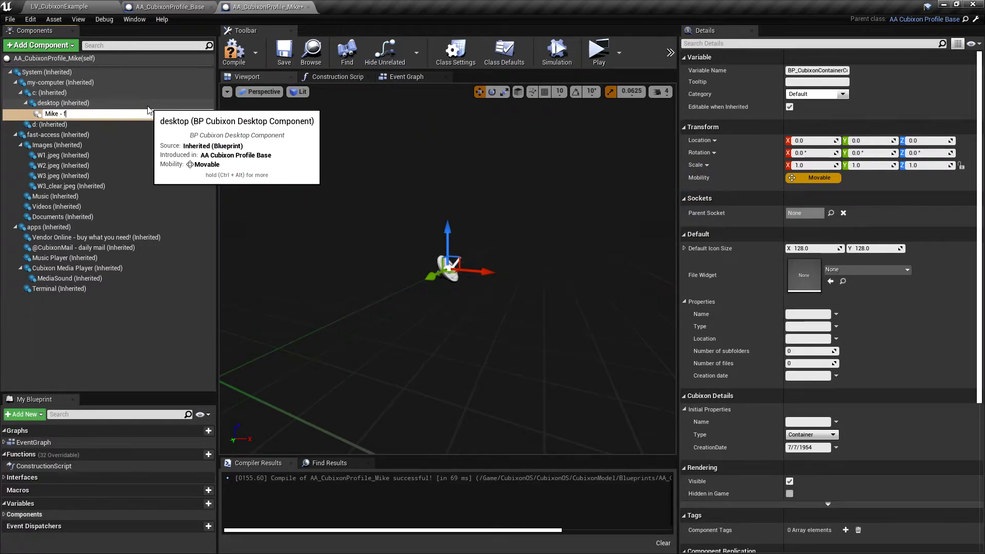
text(Mike - folder)
key(Return)
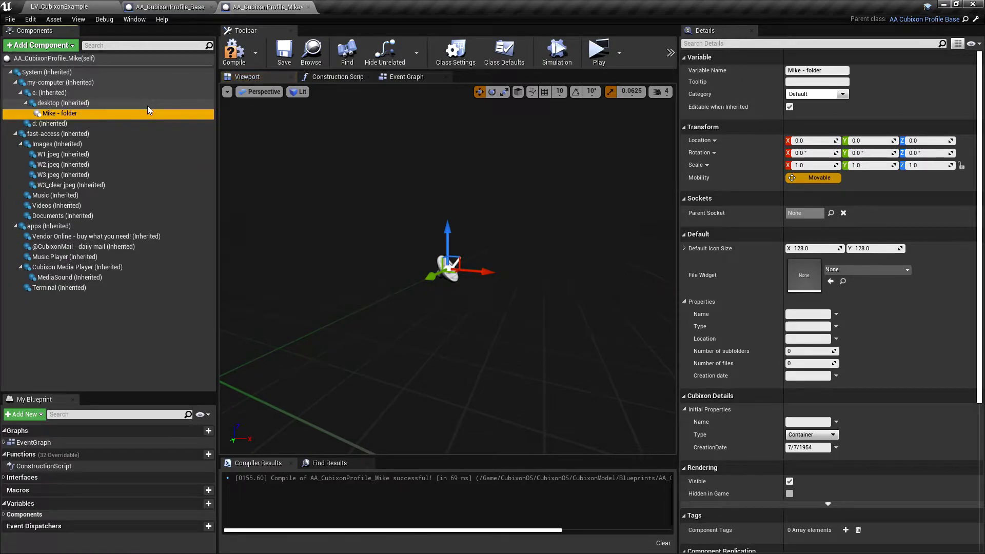
key(ctrl+w)
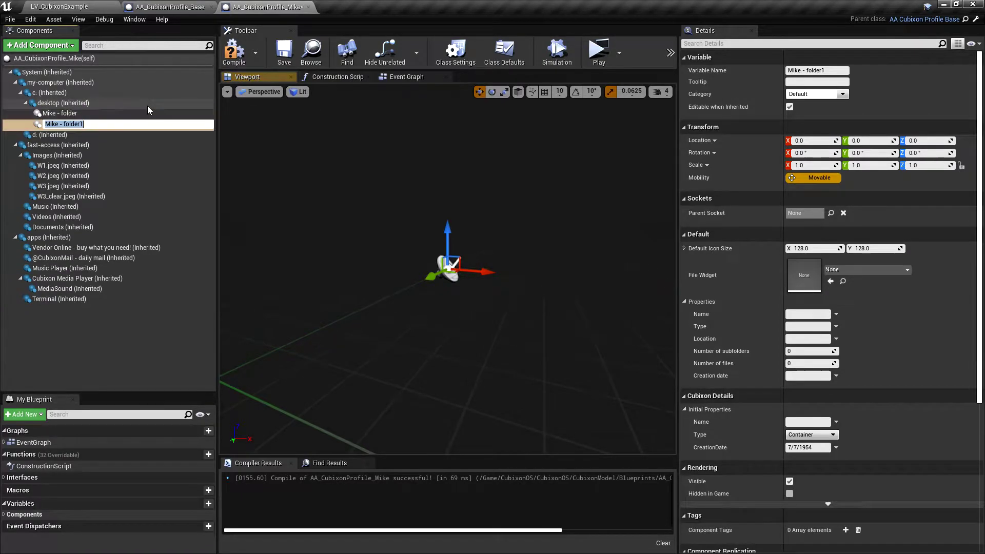
key(Right)
key(BackSpace)
key(Left)
key(Left)
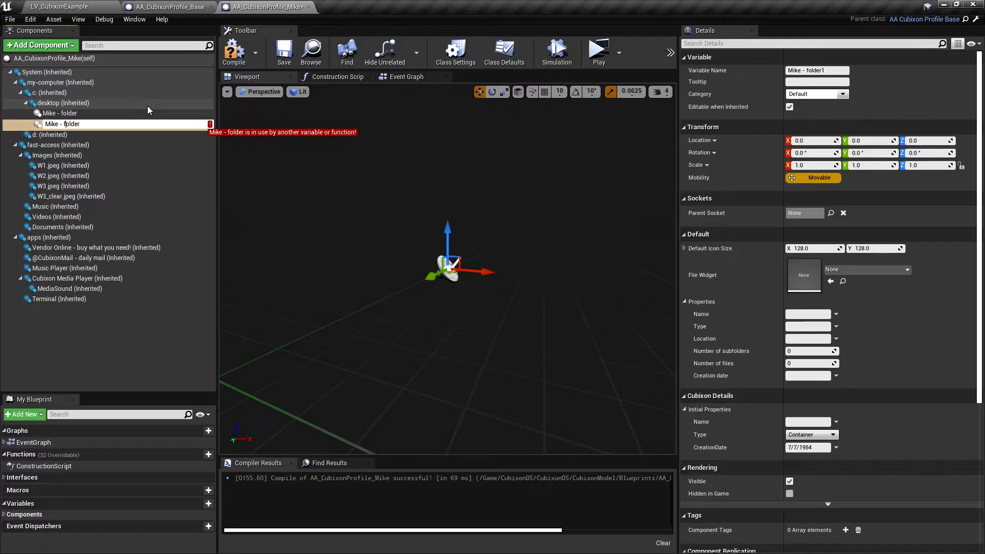
text(another)
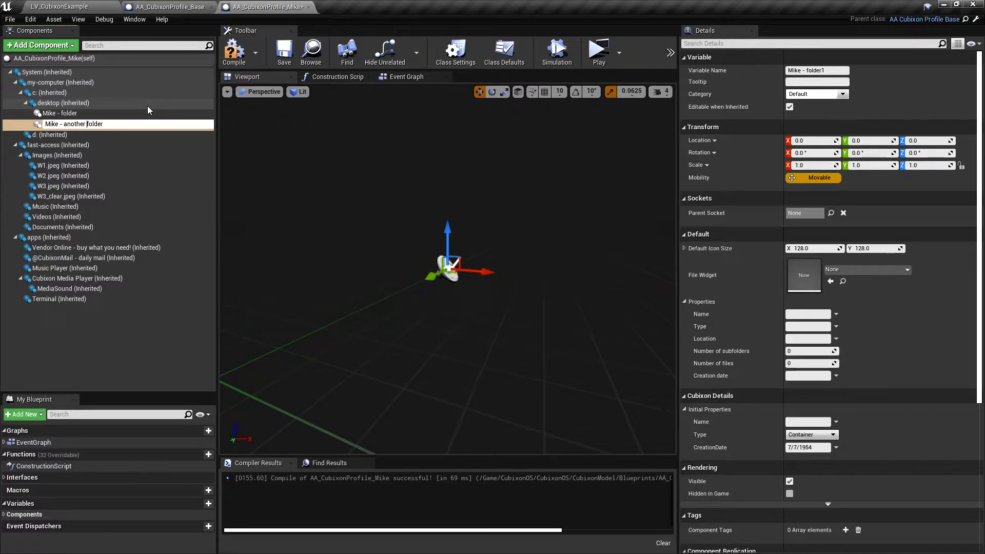
key(Return)
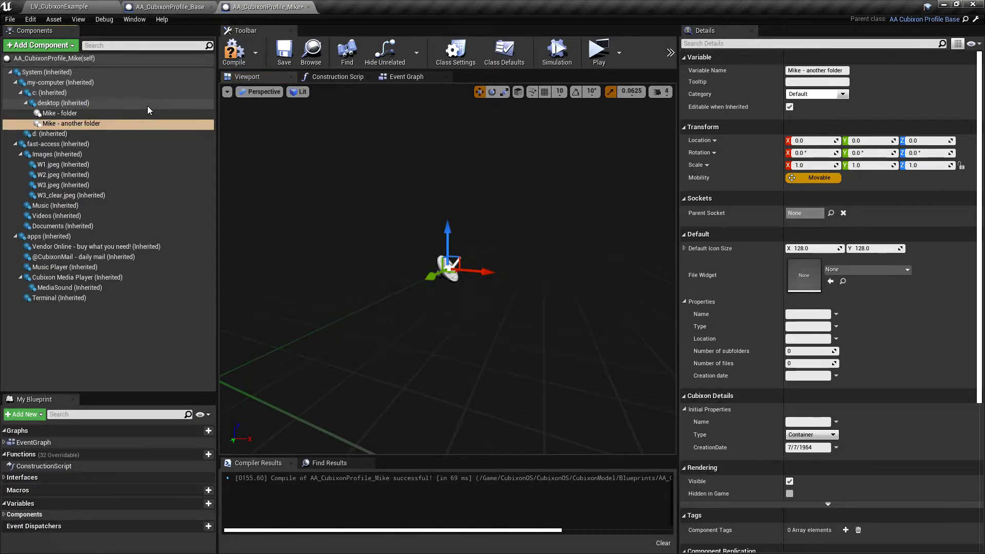
Step: Duplicate the container again as 'Mike - with image'
key(ctrl+w)
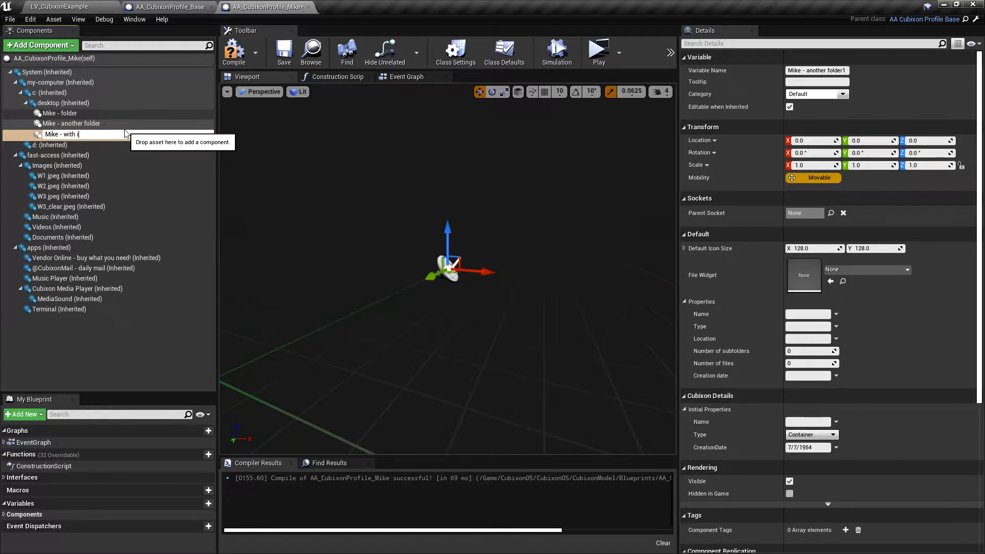
key(Return)
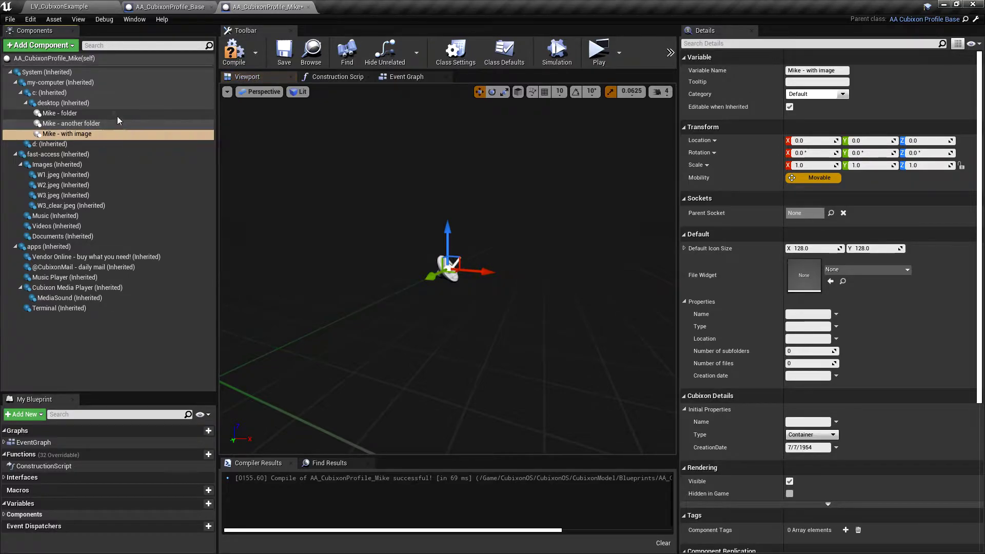
click(58, 46)
Step: Add an image file 'Some image' under Mike - with image using the T_MTLB texture
text(image)
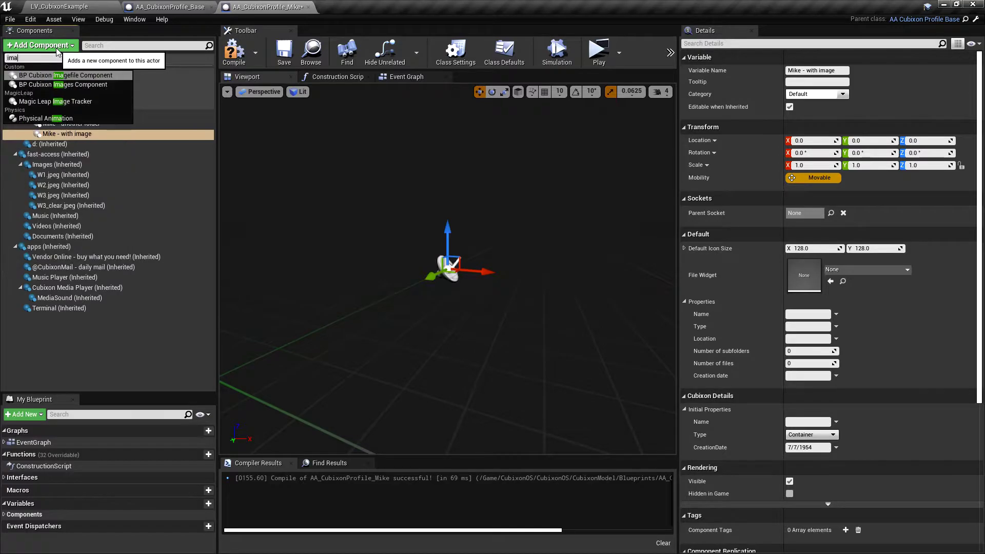
click(76, 75)
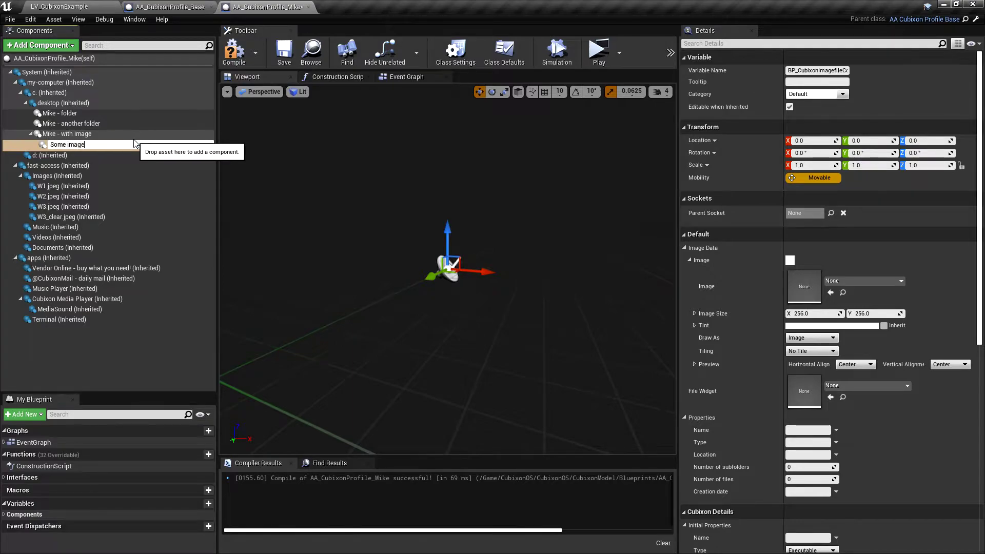
text(Some image)
key(Return)
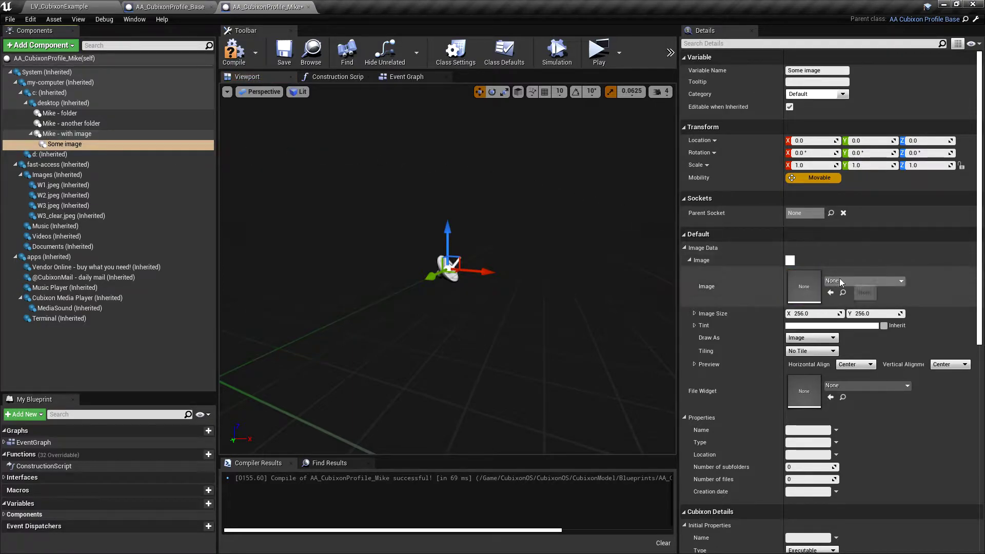
click(842, 282)
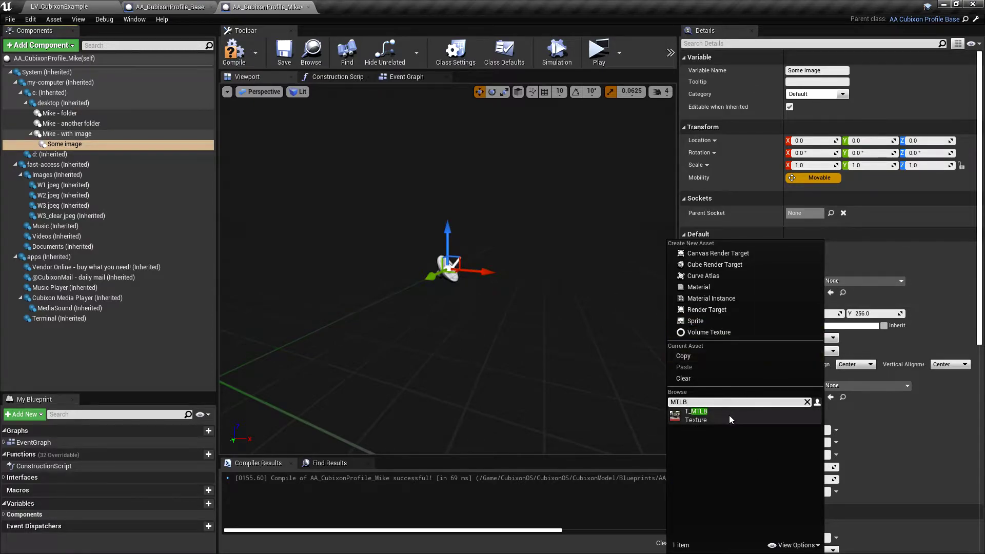
click(729, 415)
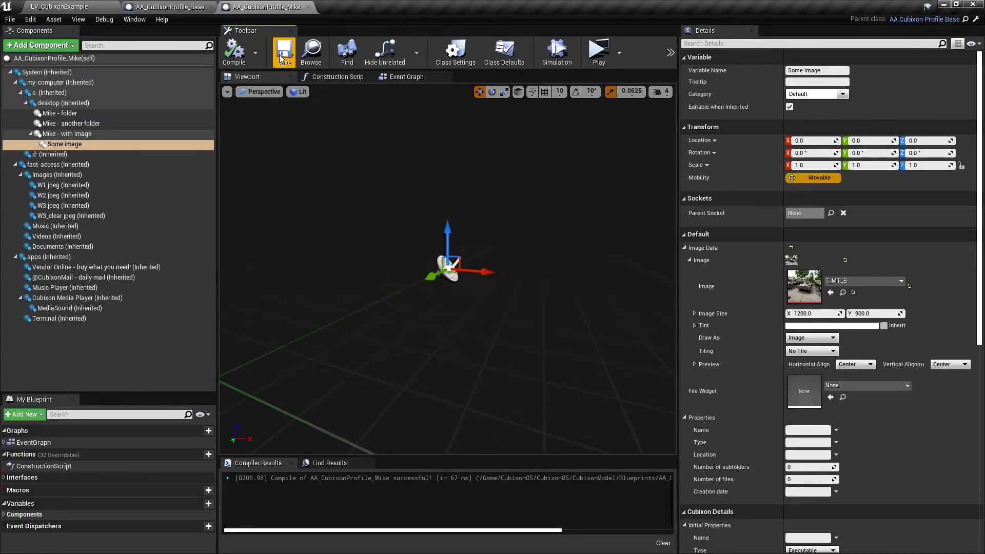
Step: Add AA_CubixonProfile_Mike as BP_PC200's profile element 1, save the level and play
click(172, 7)
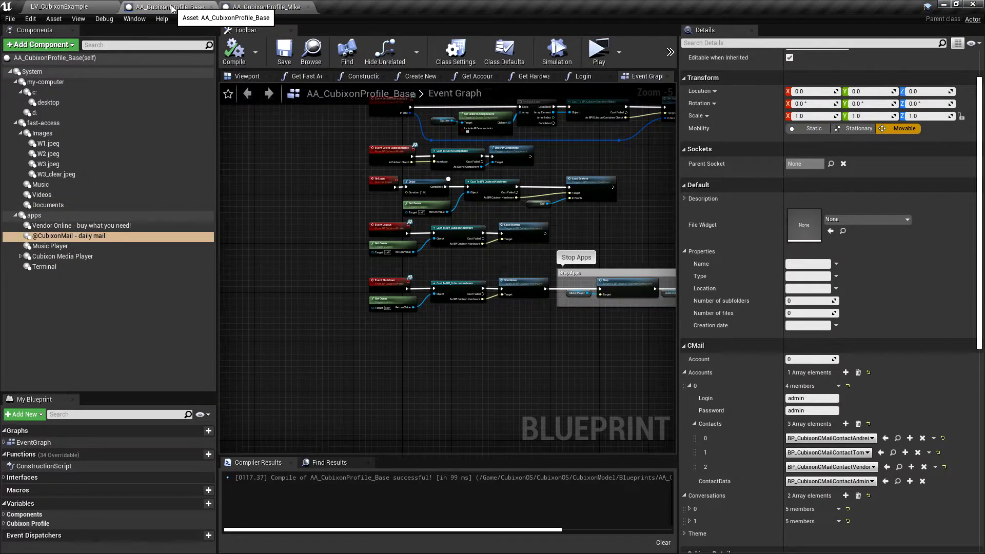
click(82, 9)
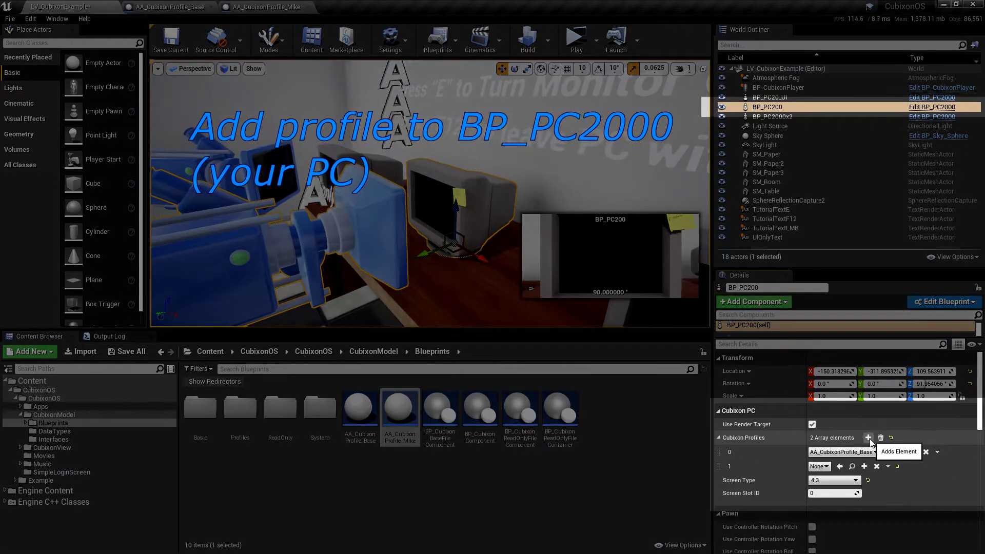
click(868, 438)
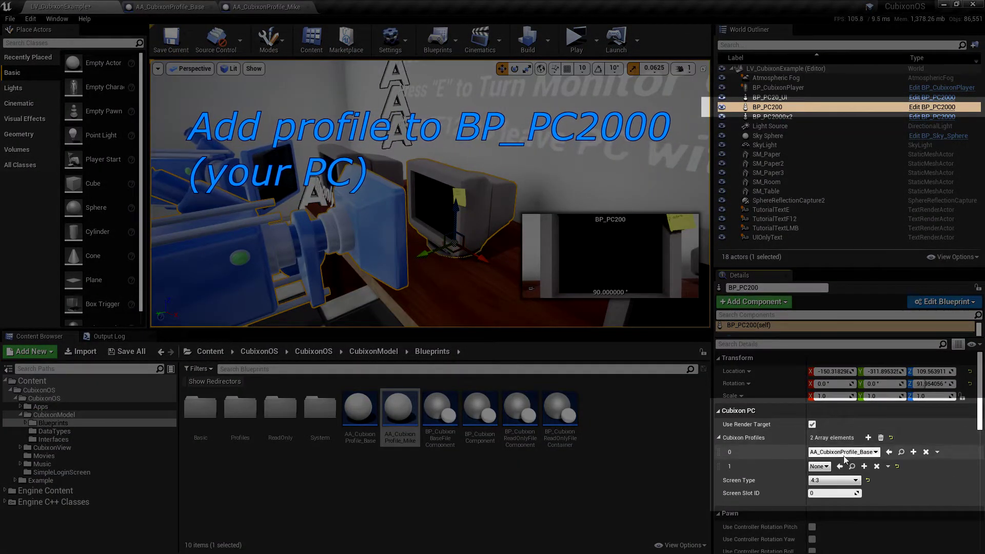
click(820, 467)
click(879, 519)
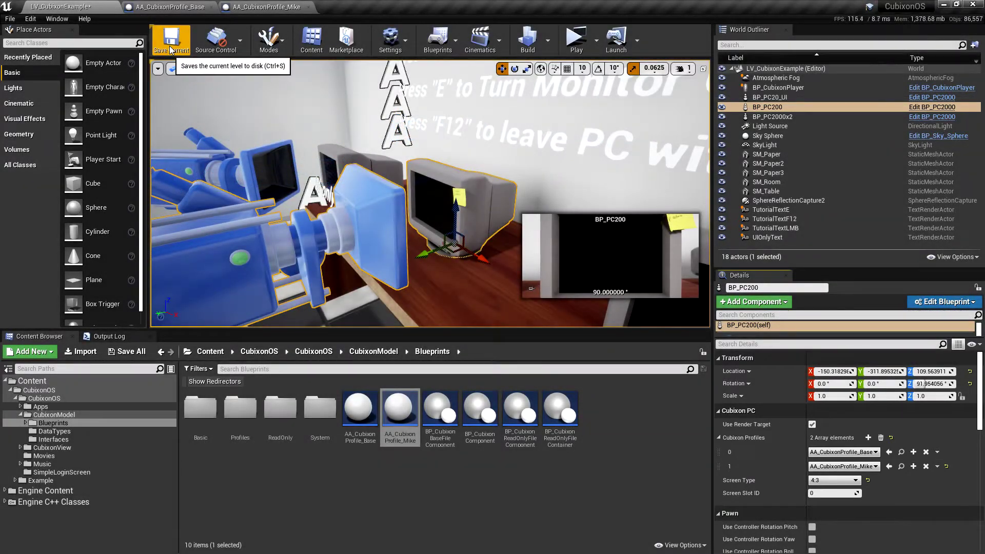
click(171, 50)
click(576, 41)
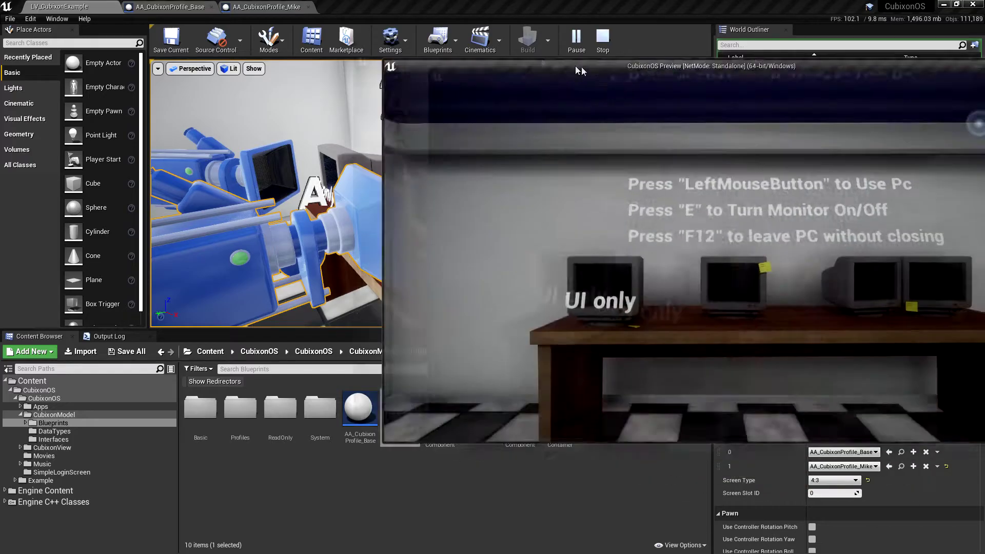
Step: Maximize the preview, use the in-game PC and log in as Mike with the account password
drag(580, 66, 282, 67)
click(716, 72)
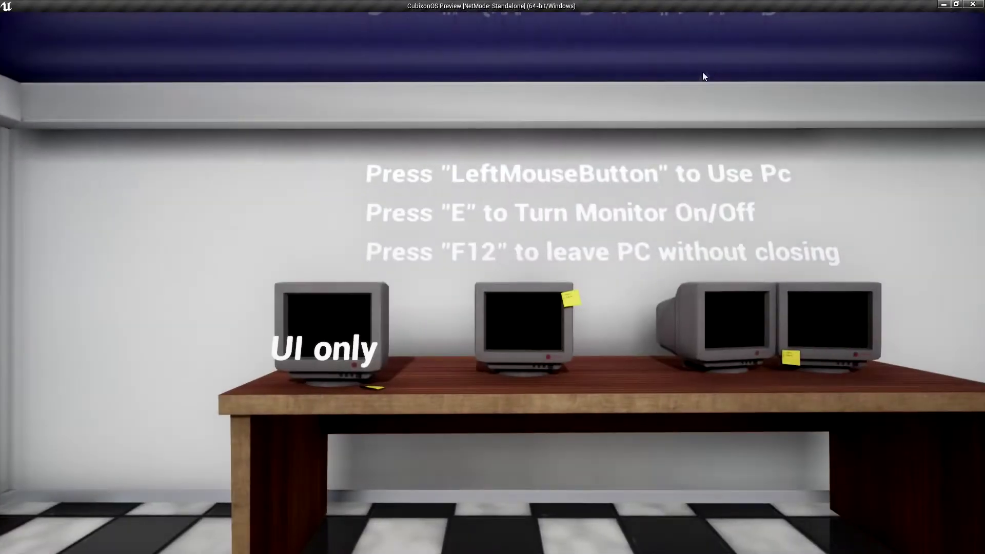
click(645, 109)
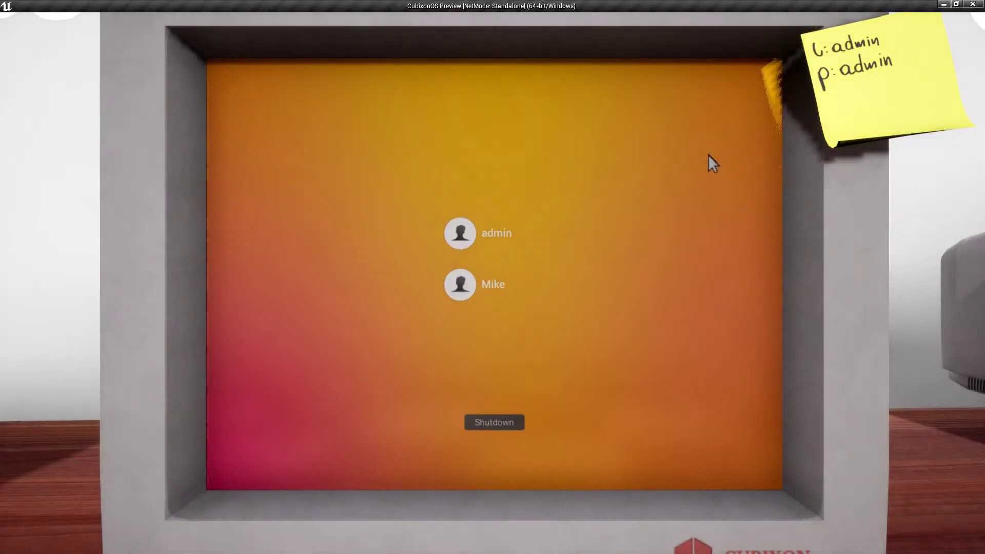
click(521, 284)
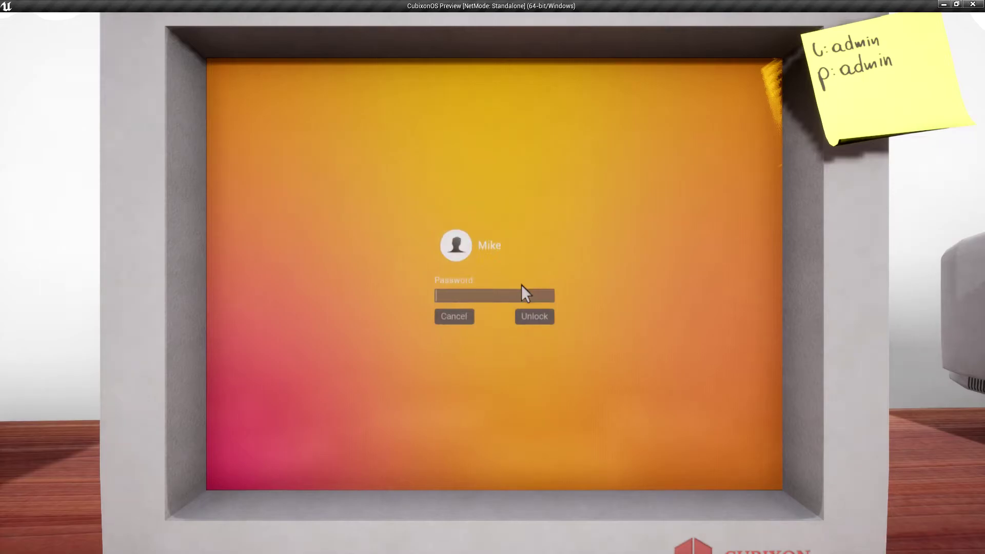
text(admin)
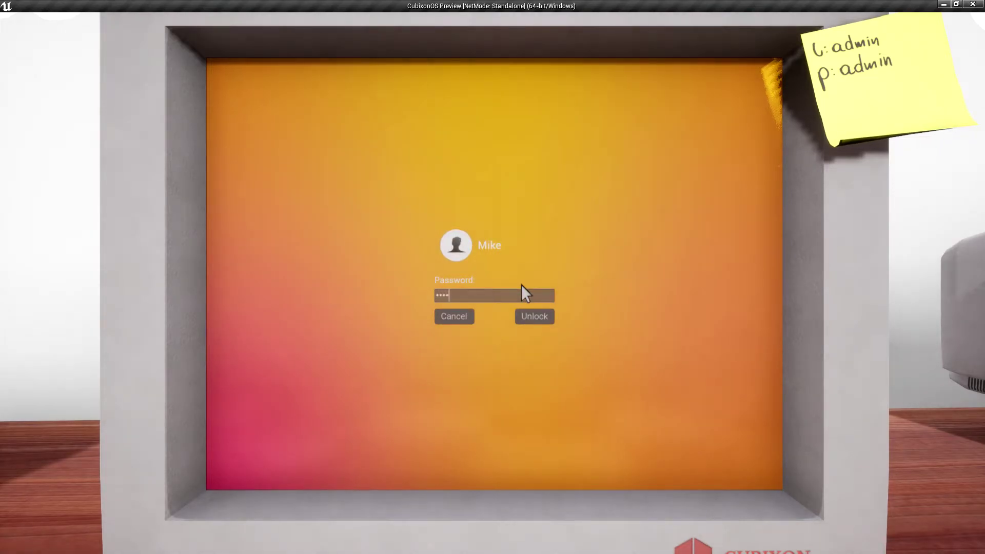
key(Return)
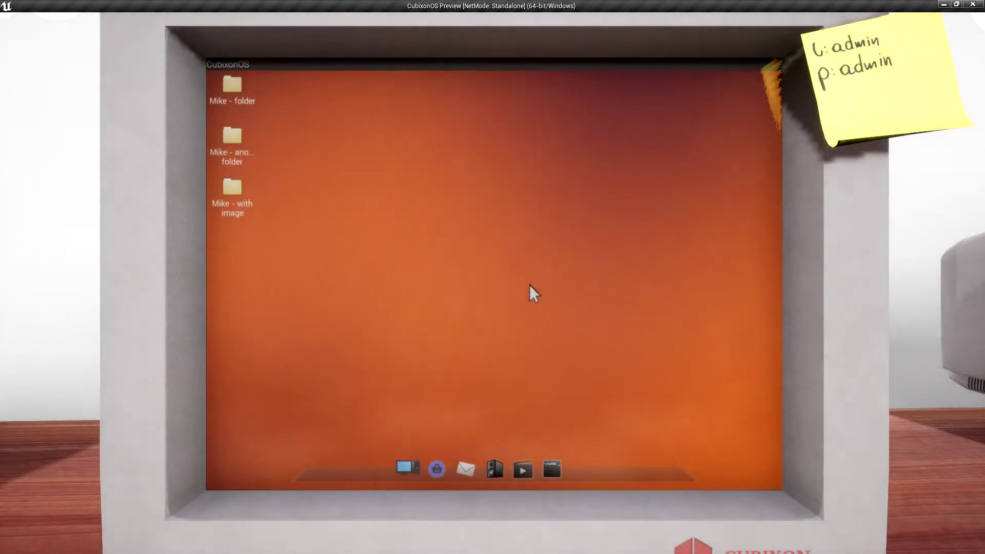
Step: Rename Mike's second desktop folder to 'too long'
click(234, 103)
click(235, 148)
right_click(245, 156)
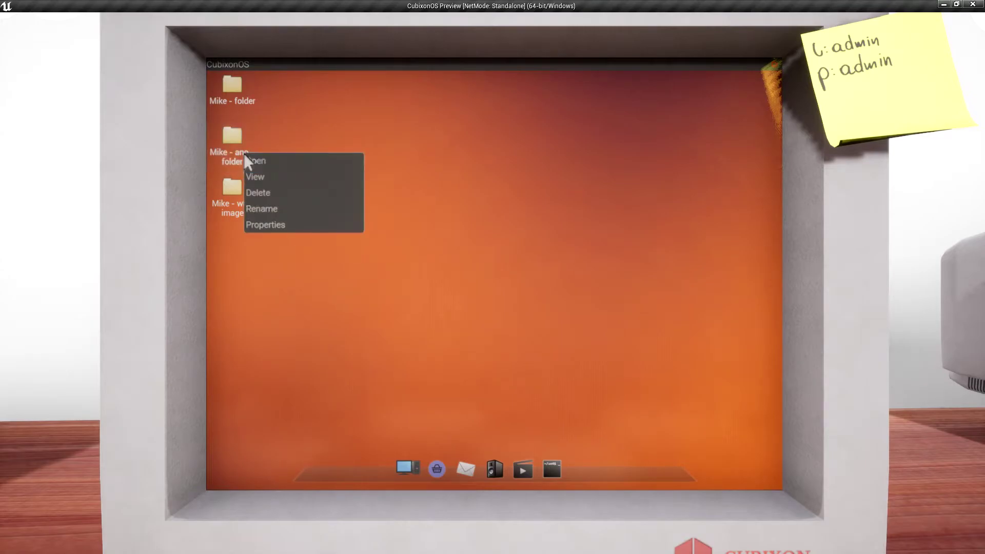
click(281, 208)
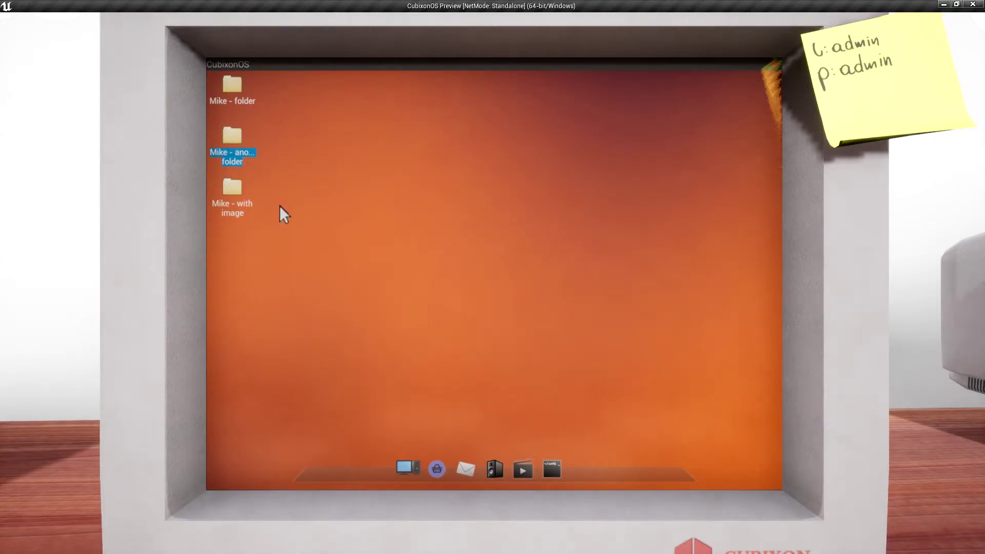
text(too long)
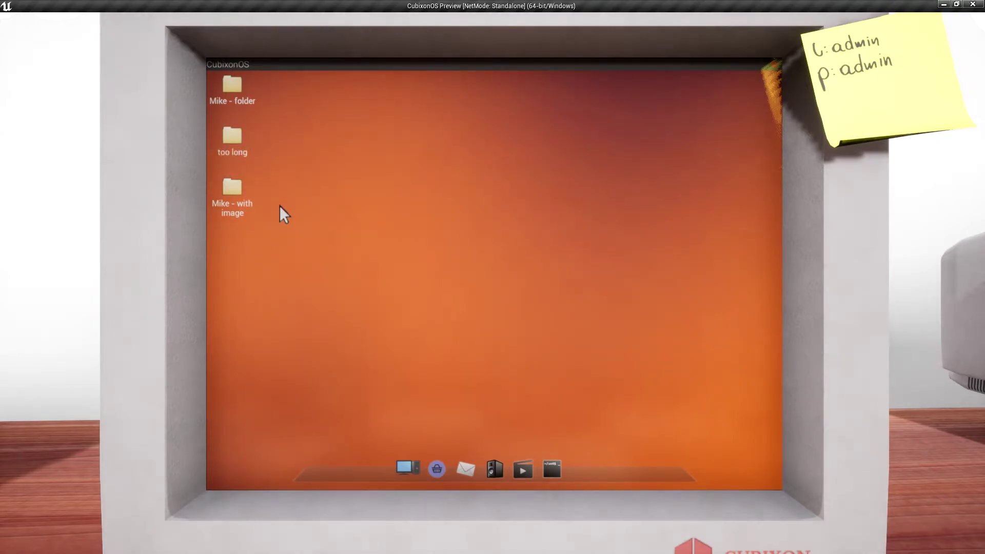
Step: Open the 'Mike - with image' folder, view Some image, then close both windows
double_click(238, 208)
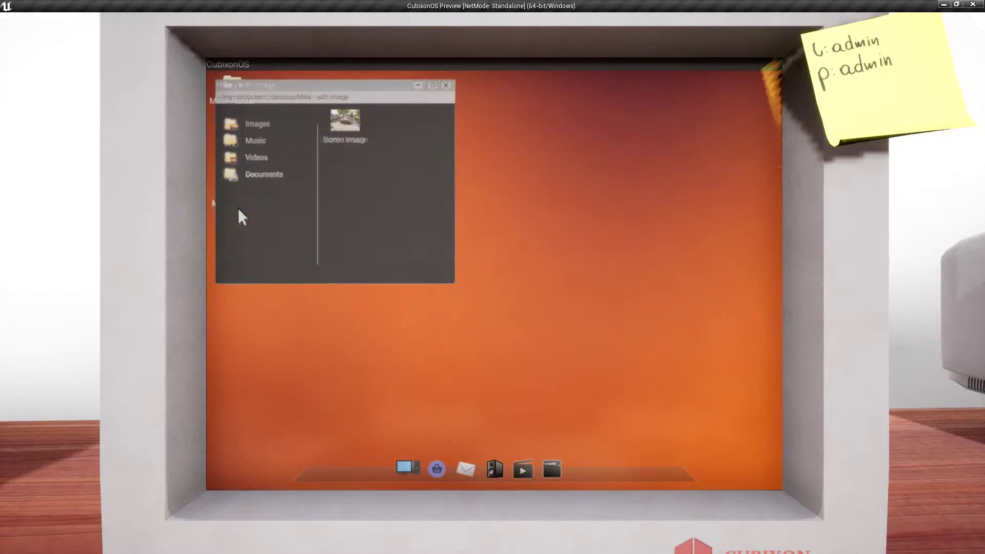
double_click(342, 131)
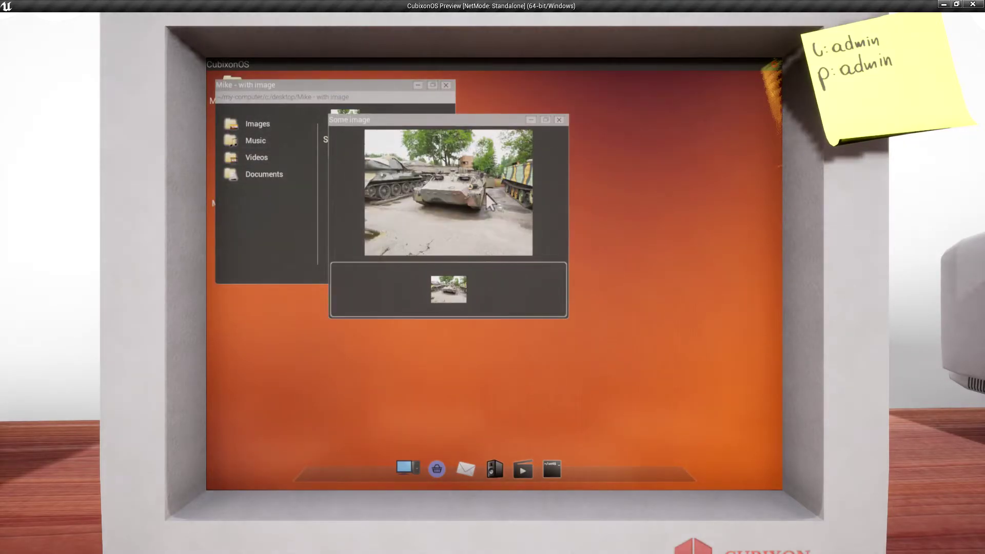
click(559, 120)
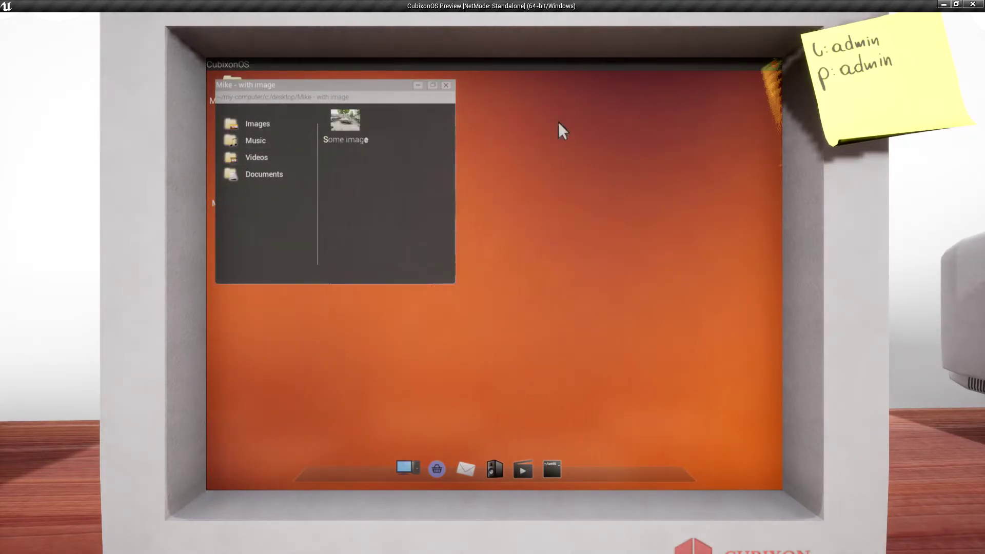
click(446, 85)
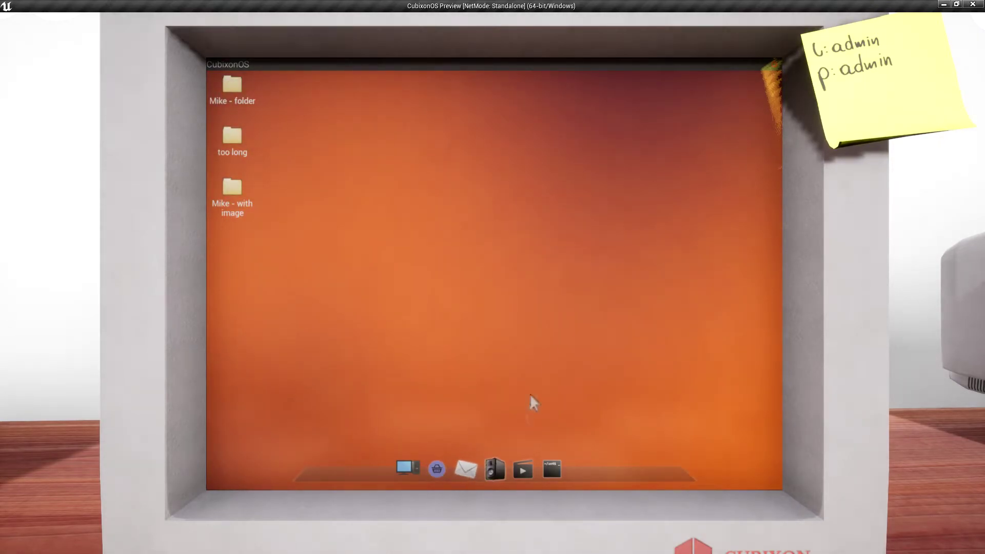
Step: Use the desktop Properties to change user and return to the login screen
right_click(590, 278)
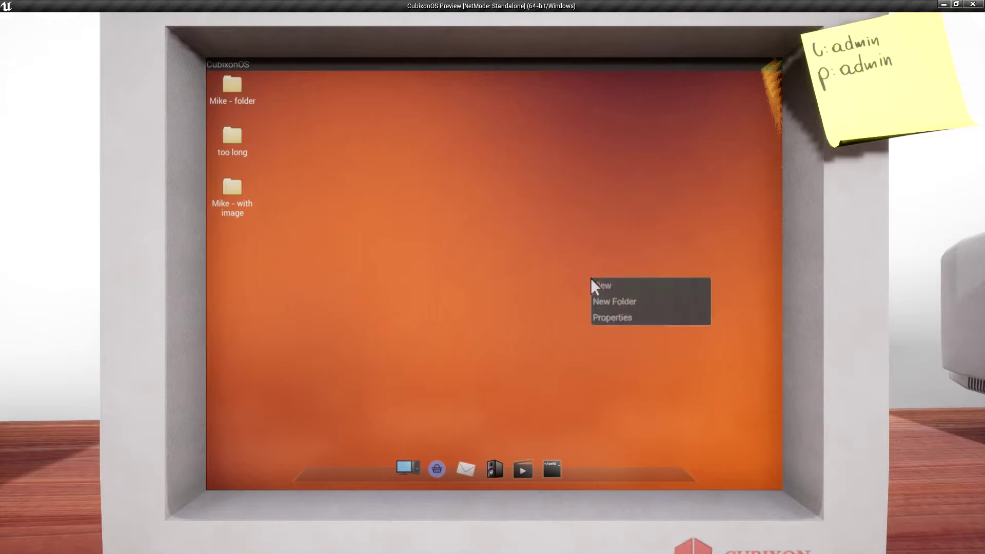
click(617, 321)
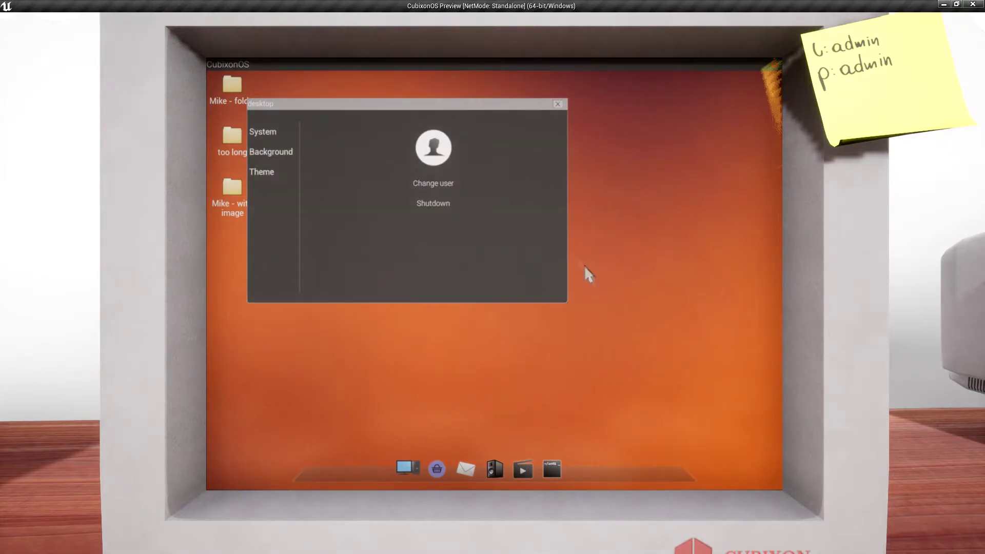
click(441, 183)
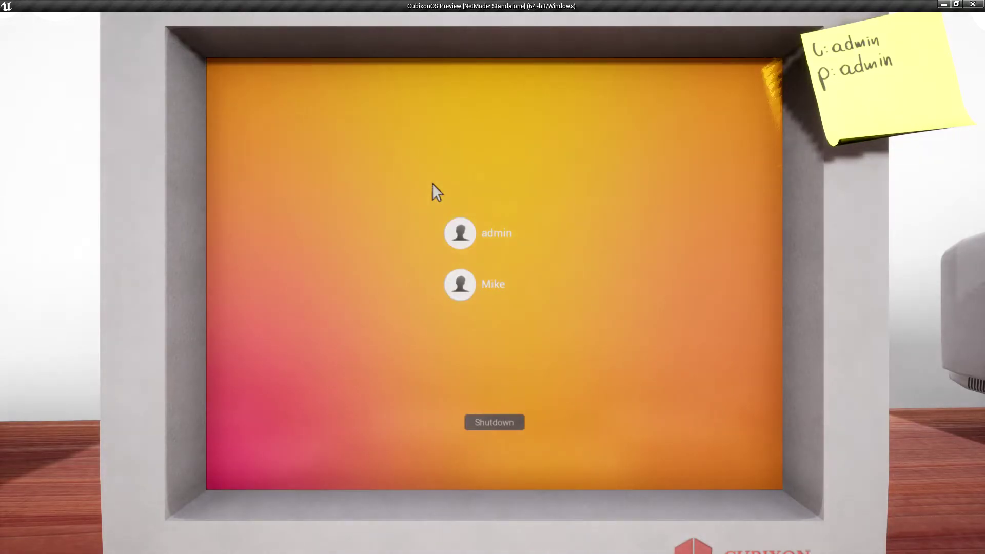
Step: Log in as admin to see the empty desktop, shut down the PC, and close the preview
click(480, 227)
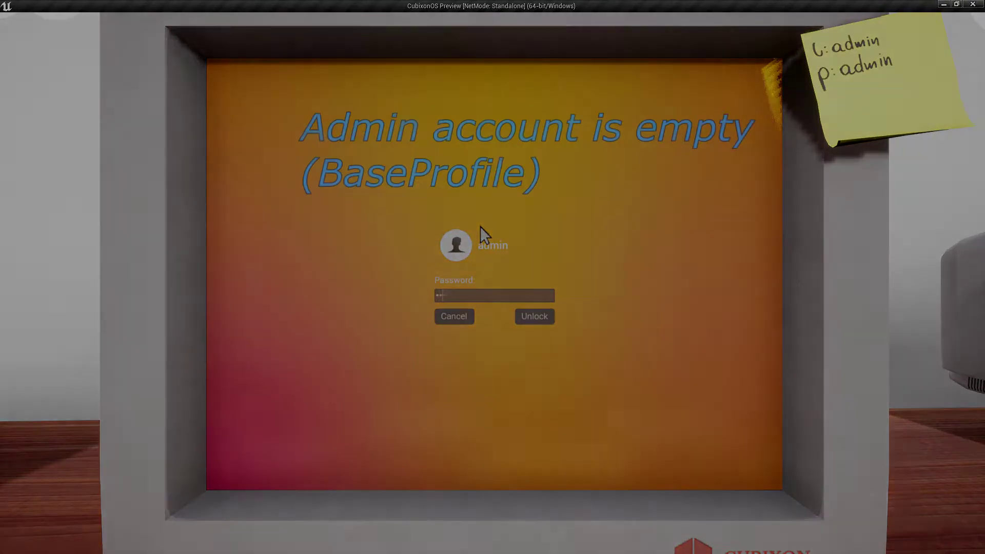
key(Return)
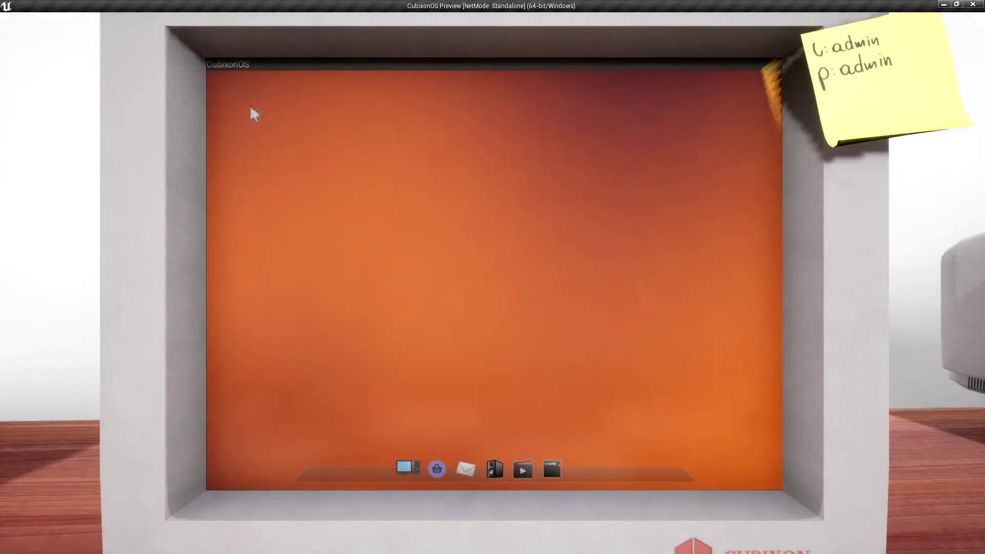
click(774, 67)
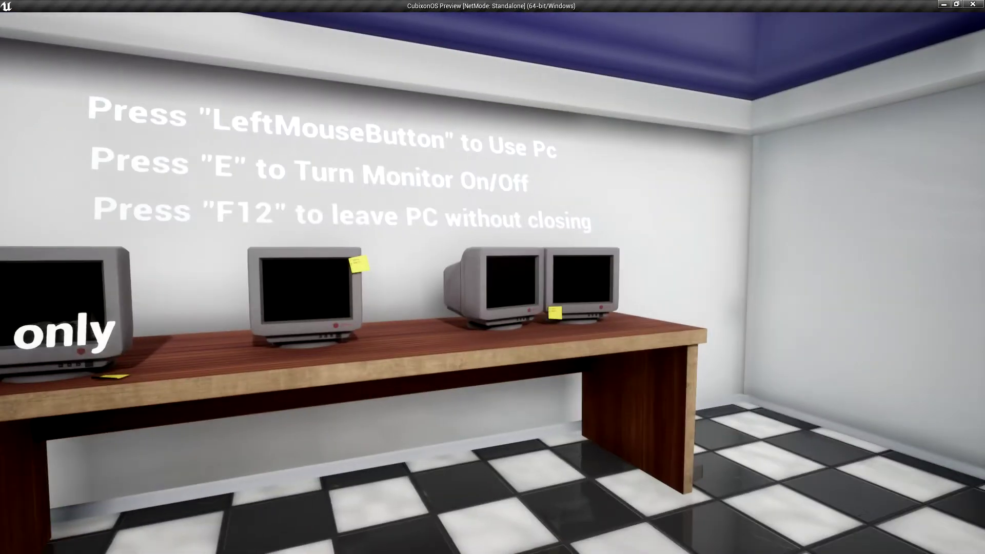
click(493, 283)
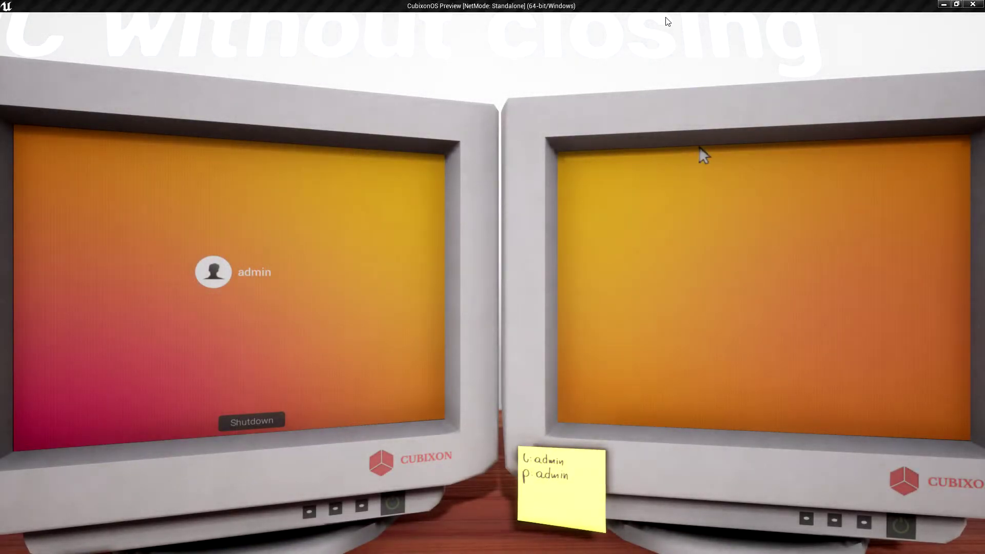
click(971, 5)
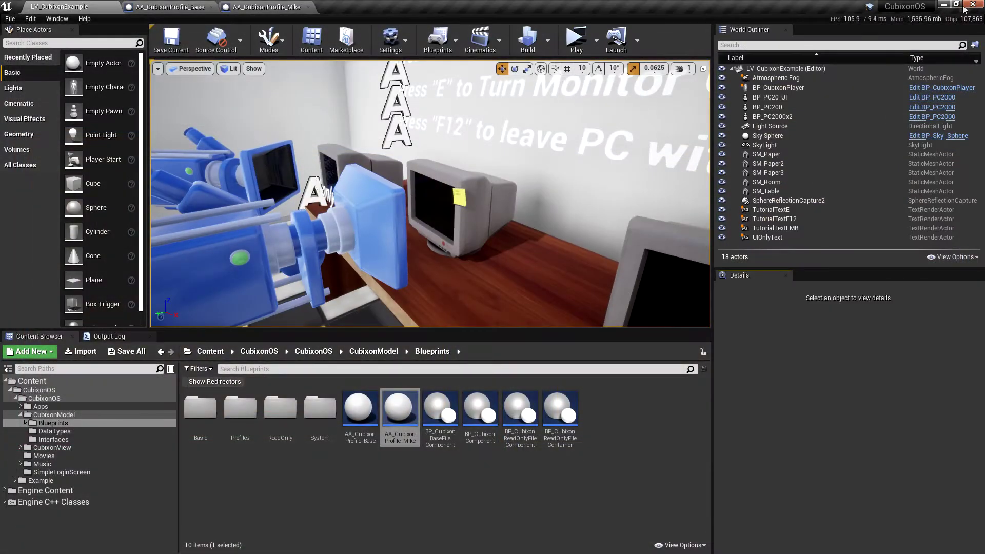
click(417, 475)
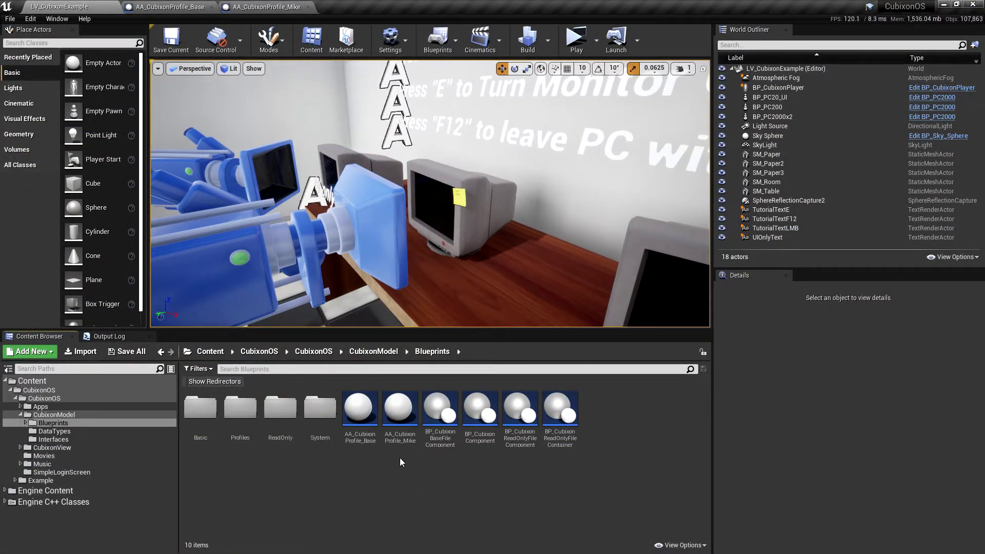
double_click(360, 411)
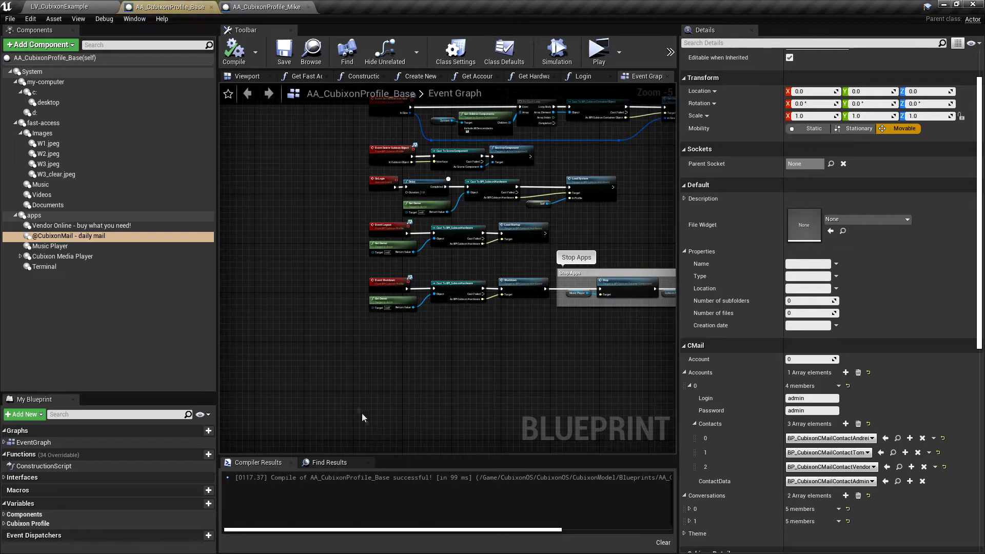
click(79, 227)
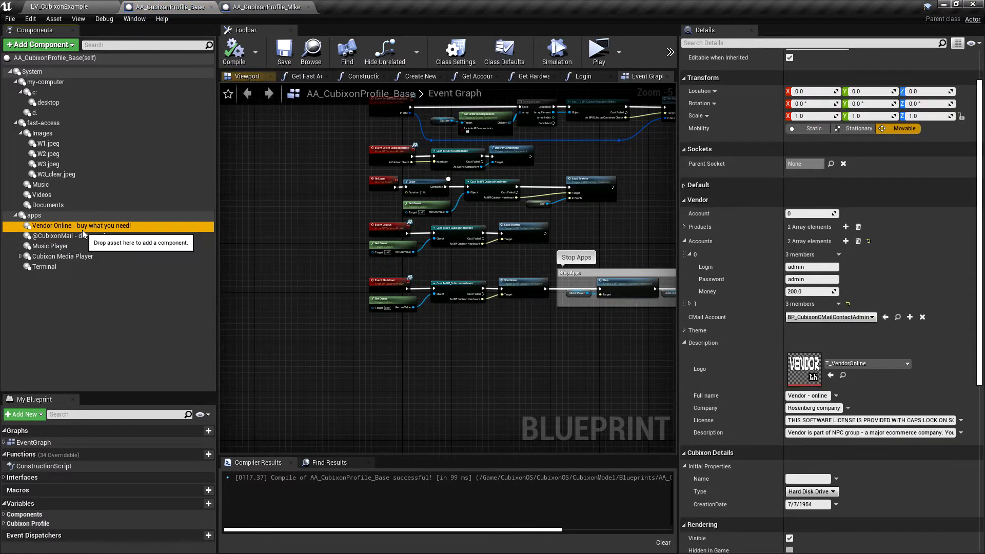
ctrl+click(75, 237)
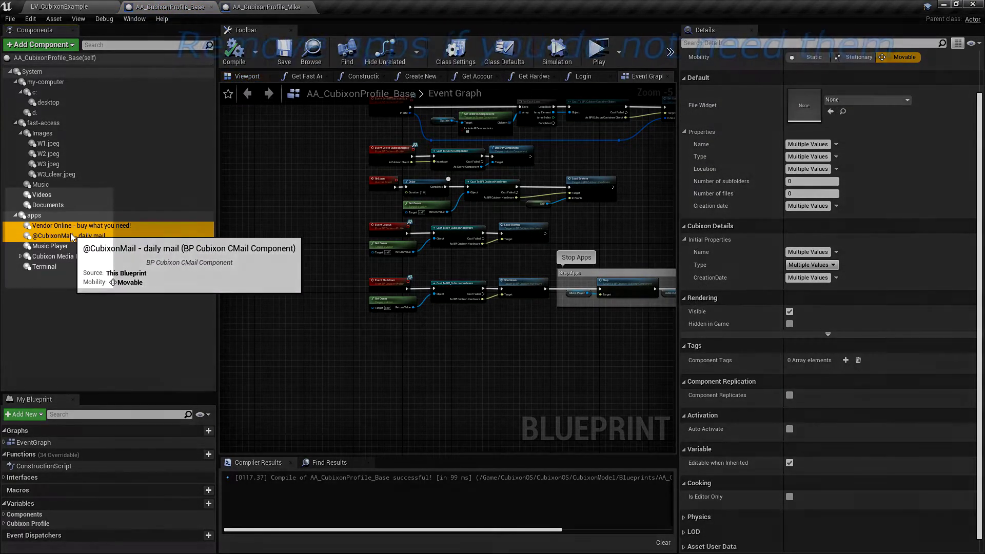
key(Delete)
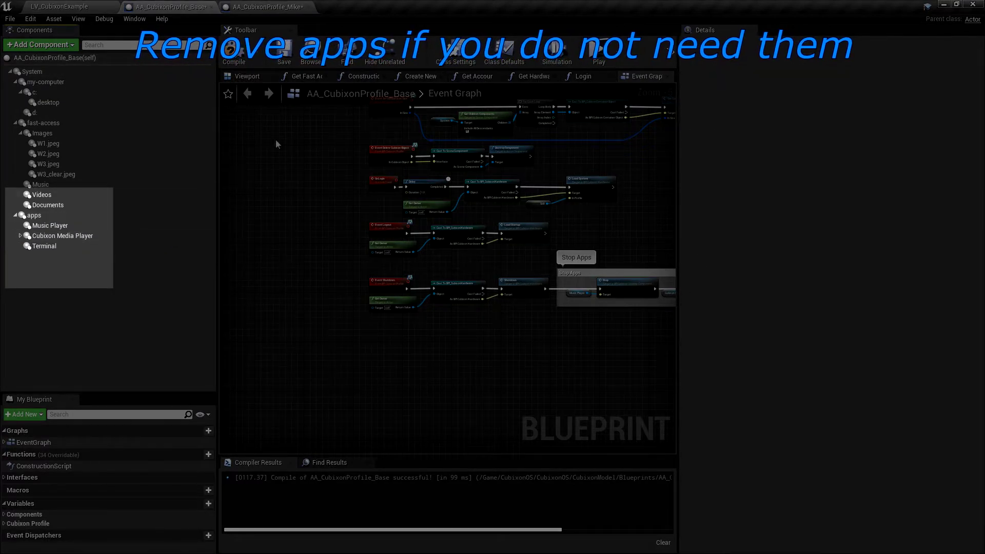
Step: Compile and save the base profile, then return to the AA_CubixonProfile_Mike blueprint
click(248, 60)
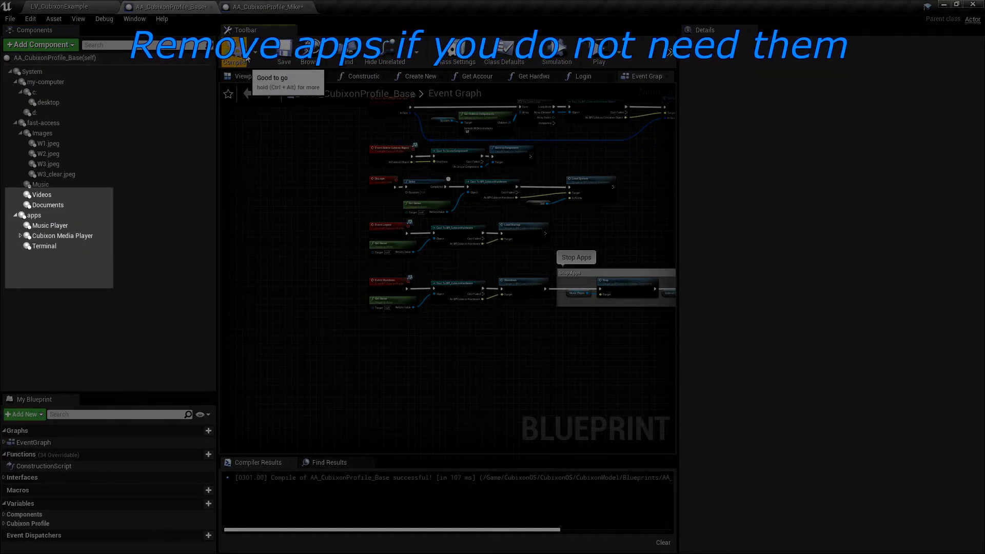
click(278, 51)
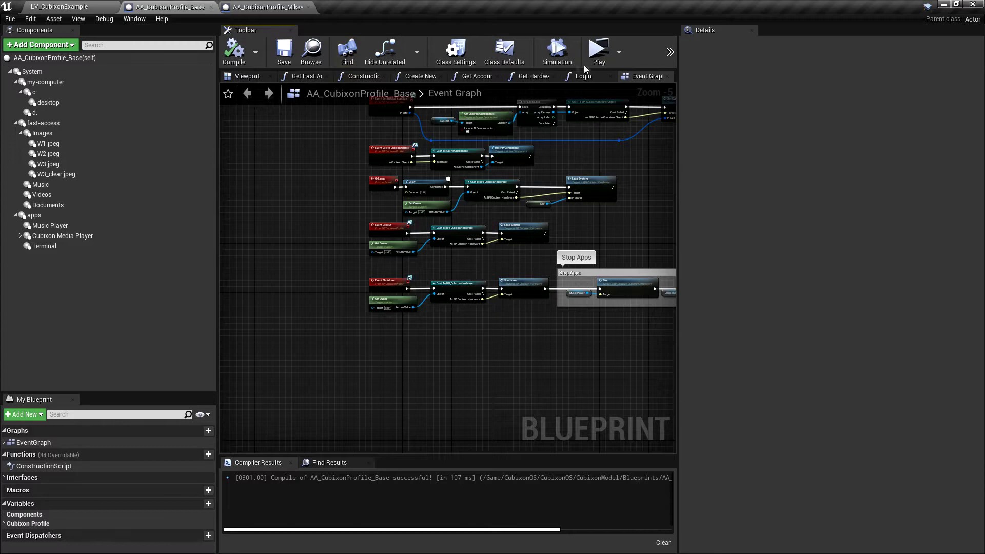
click(271, 6)
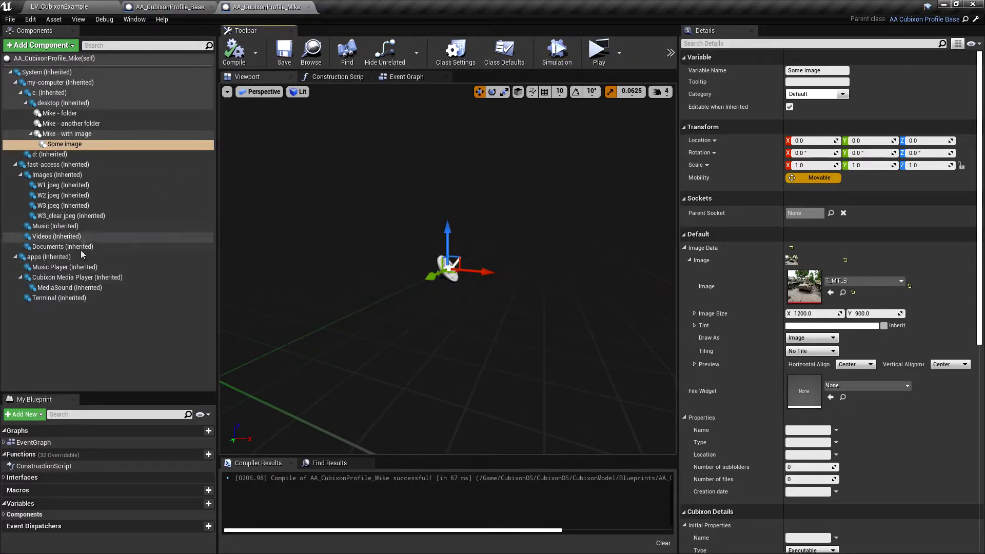
click(597, 50)
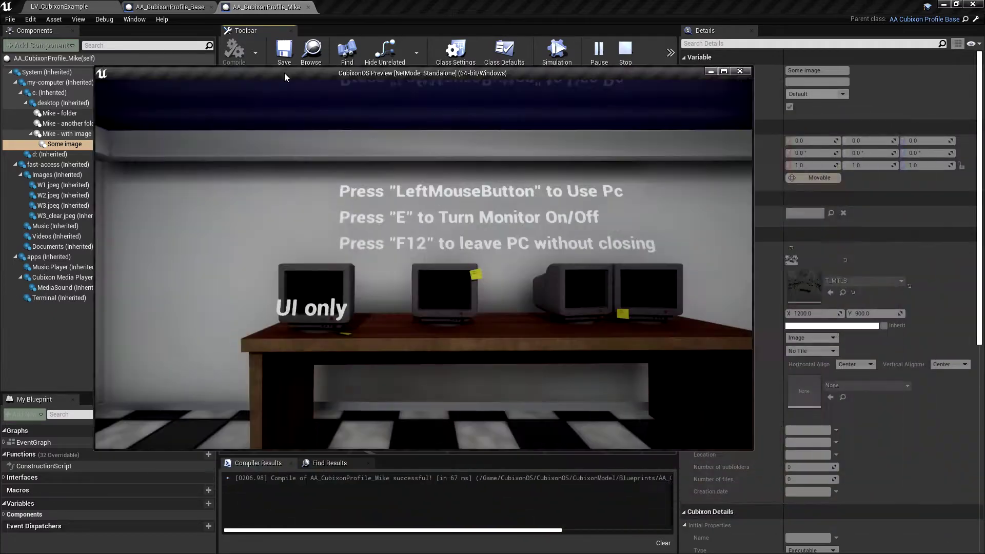
click(493, 282)
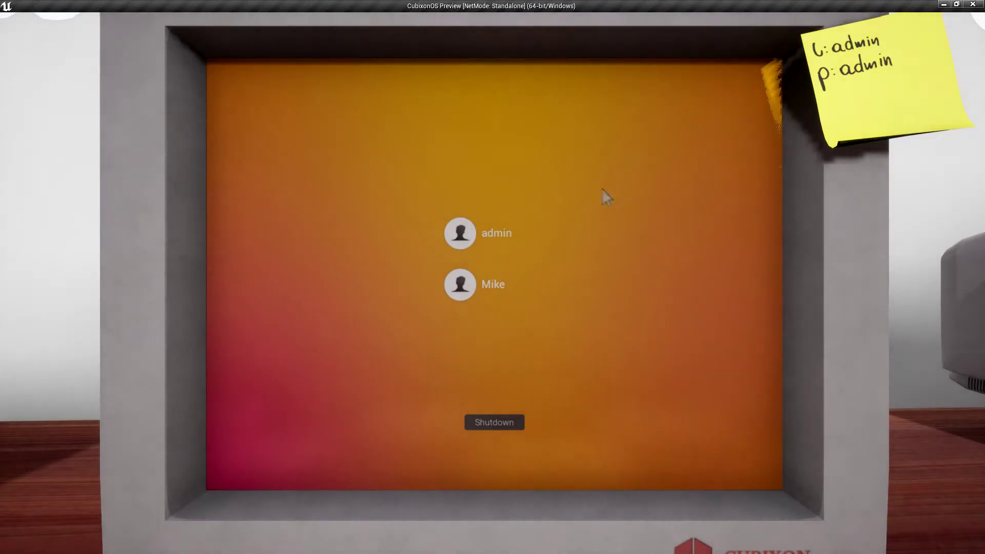
click(510, 286)
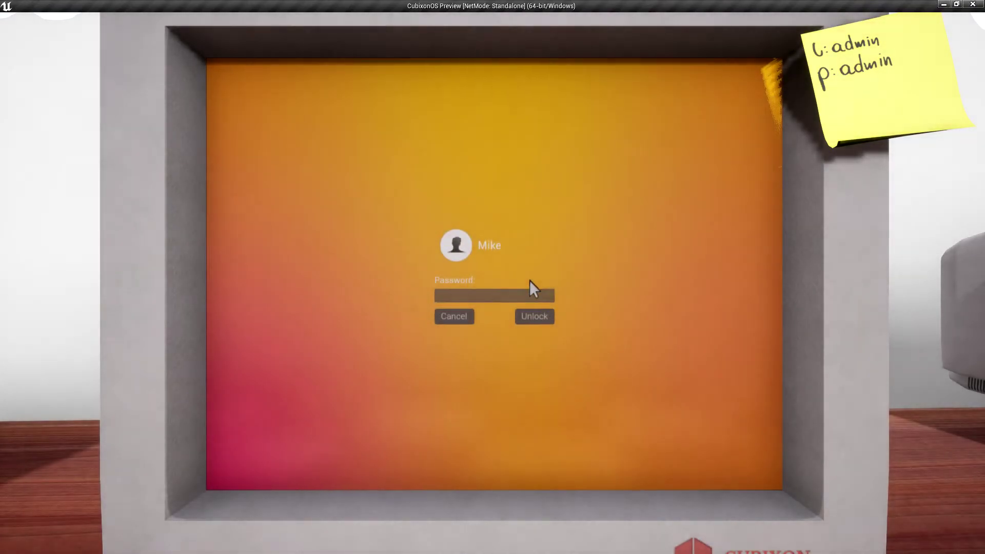
text(admi)
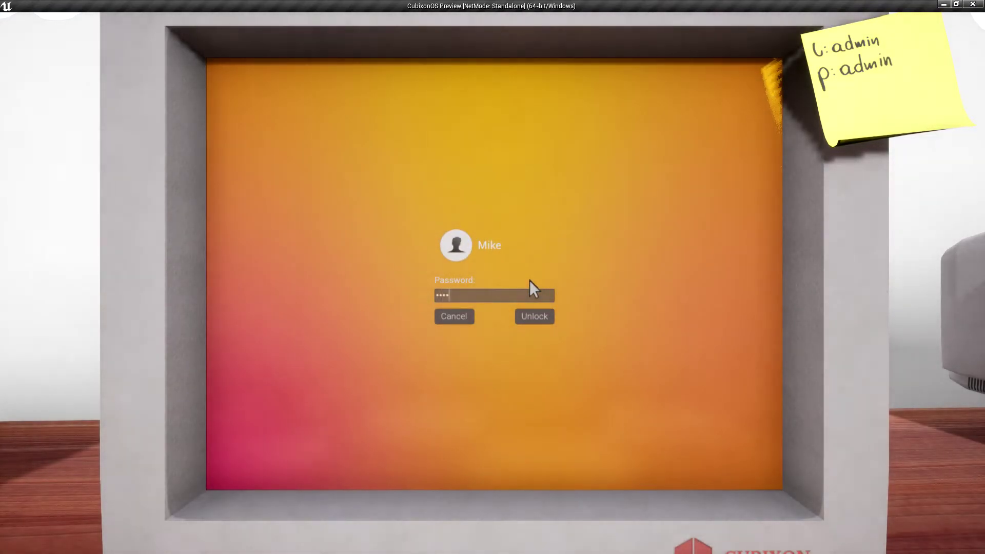
text(word)
key(Return)
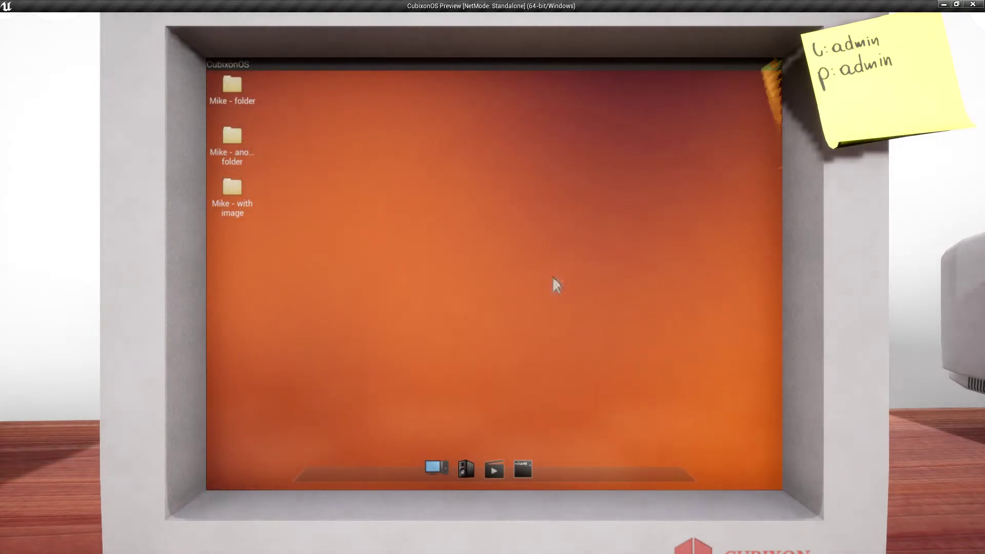
click(524, 468)
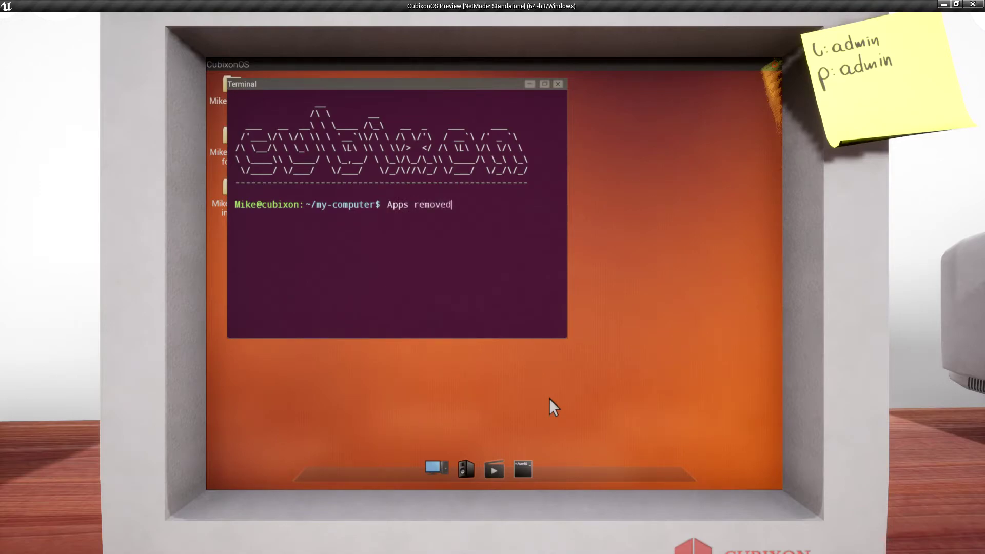
key(Return)
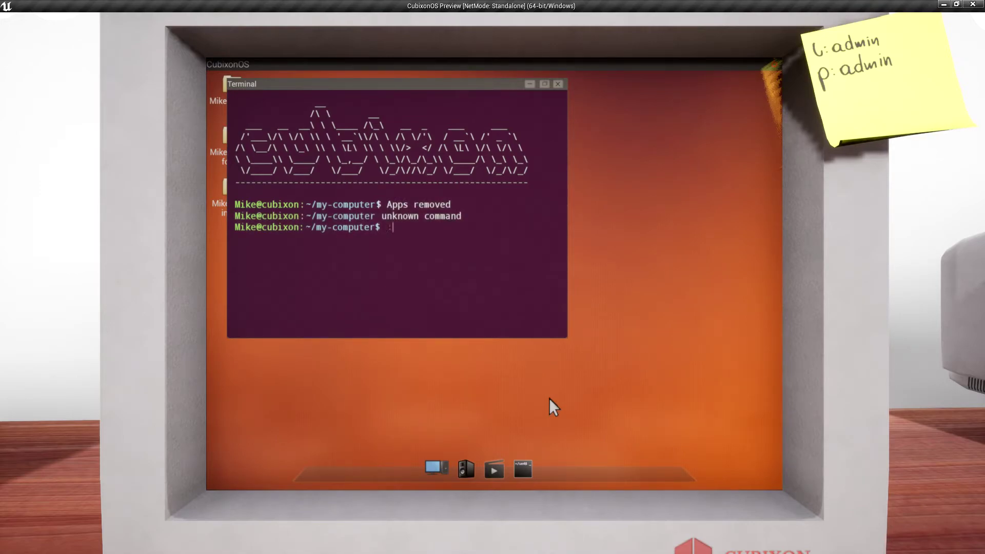
text(:()
key(Return)
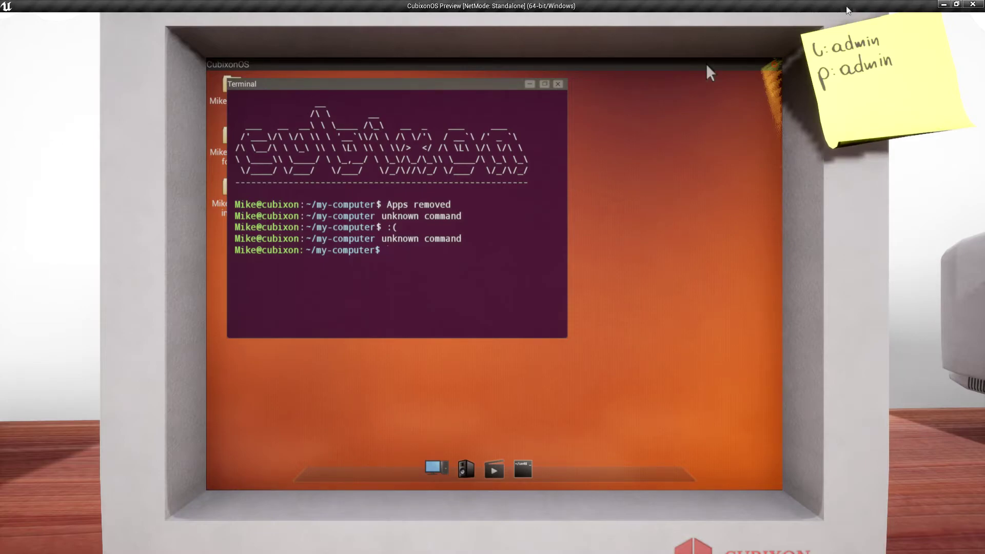
click(973, 4)
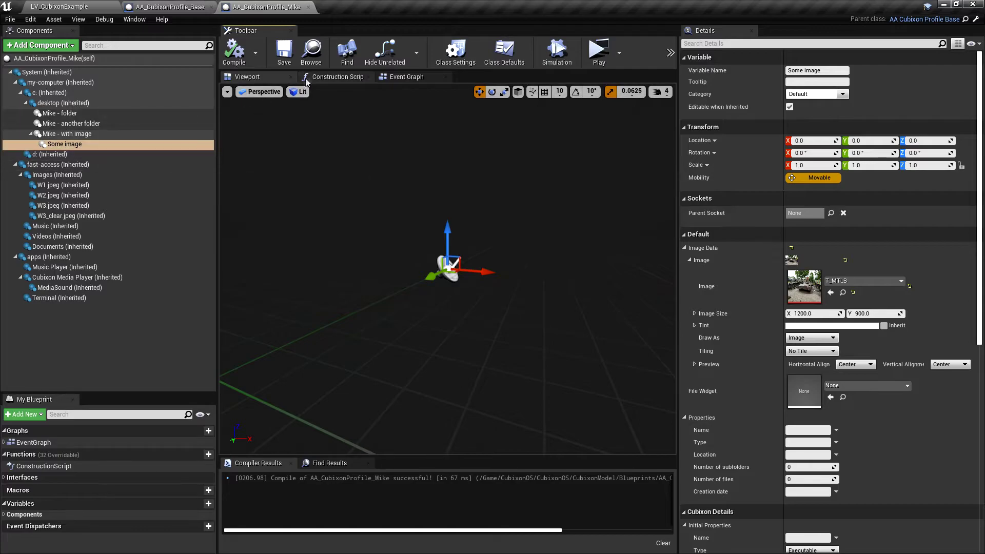
click(316, 65)
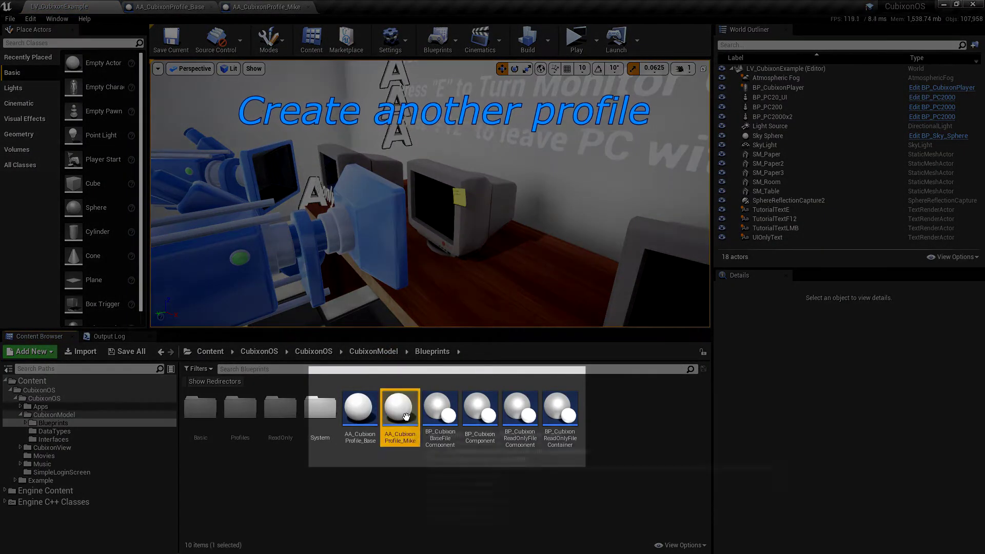
key(ctrl+w)
key(End)
key(ctrl+shift+Left)
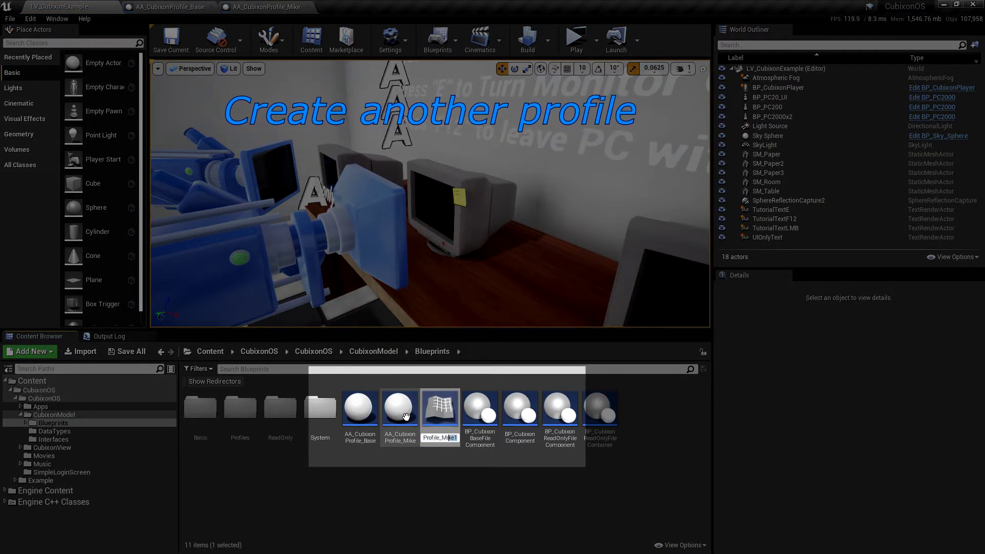
text(John)
key(Return)
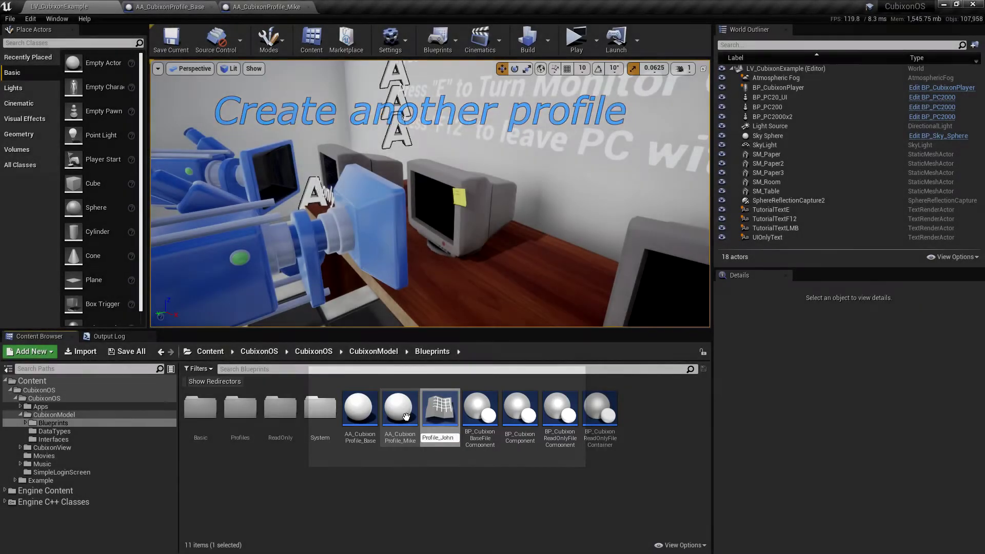
double_click(406, 417)
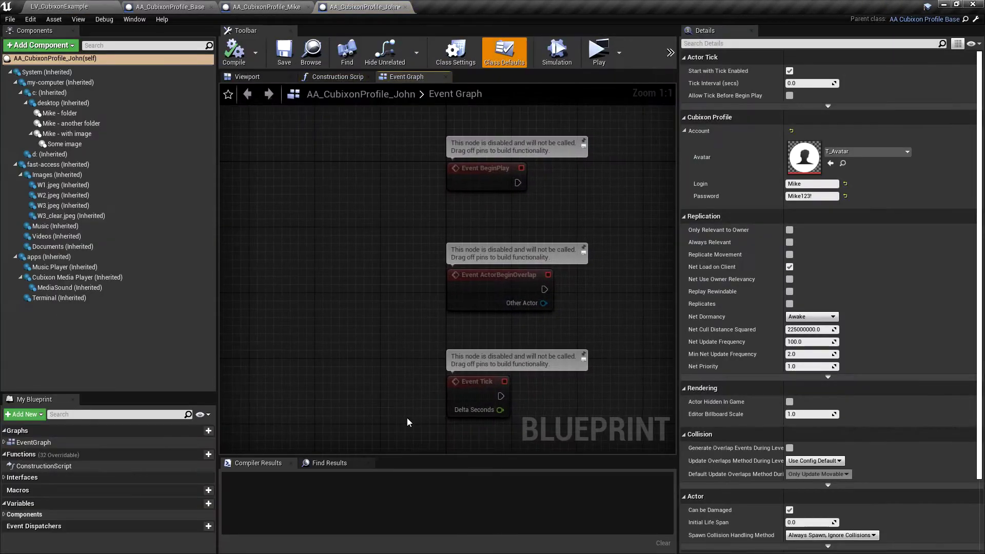
click(41, 45)
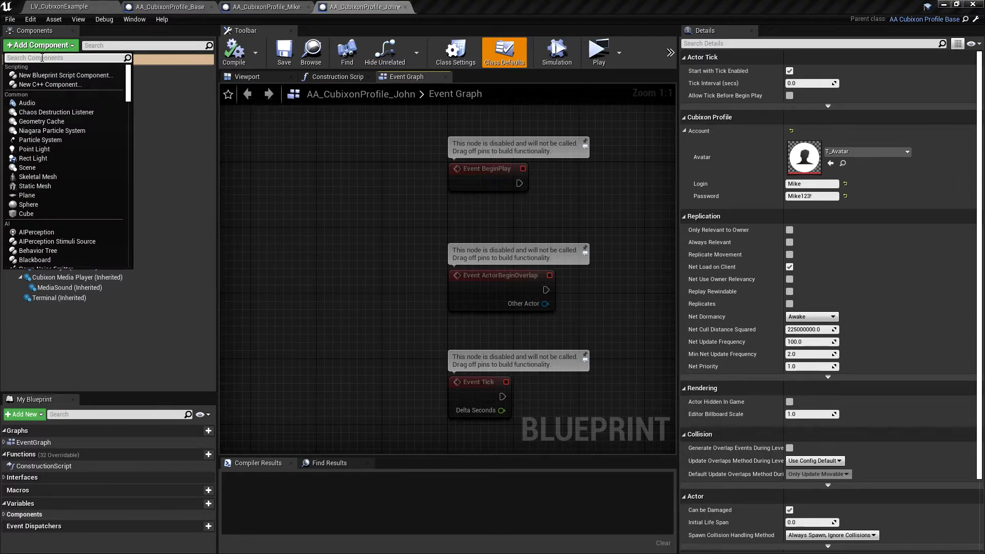
text(vend)
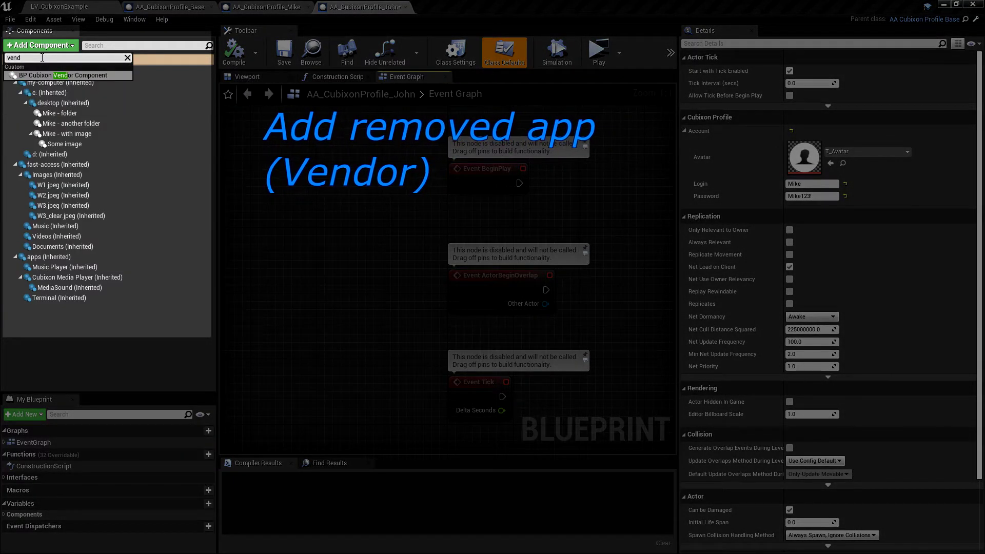
click(45, 72)
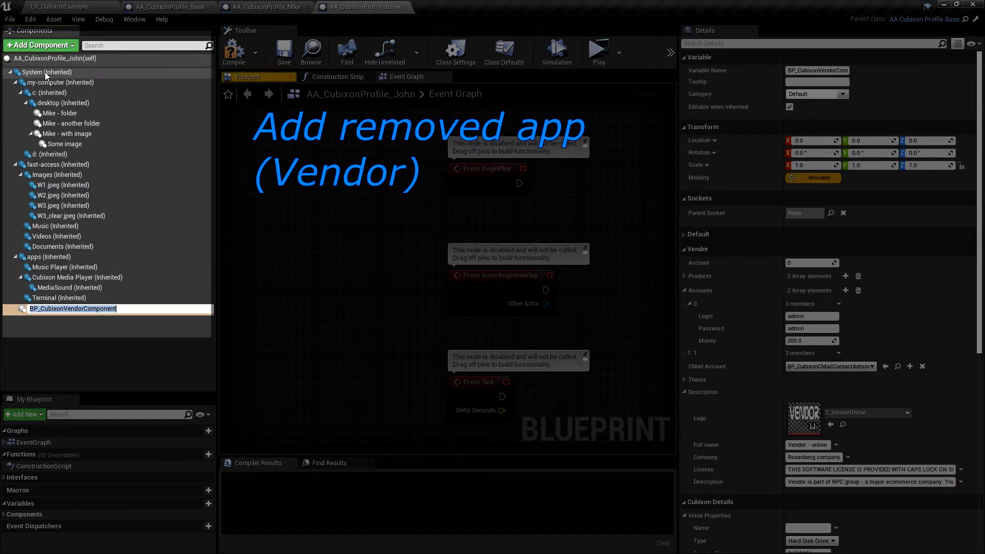
click(90, 347)
drag(47, 311, 61, 259)
Step: Name the component 'Vendor app - Ugly name' and set its initial Name to 'Vendor - nice!'
double_click(70, 309)
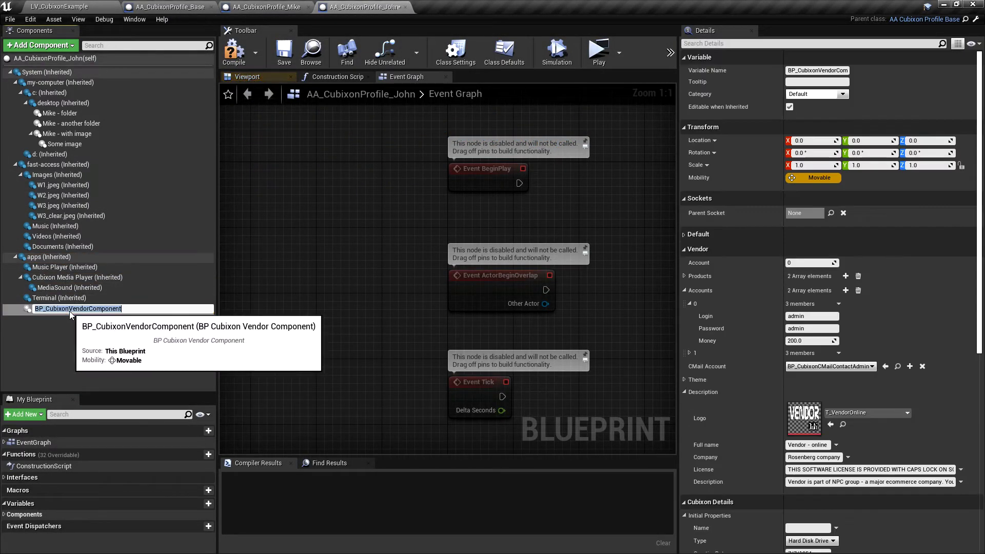
text(B)
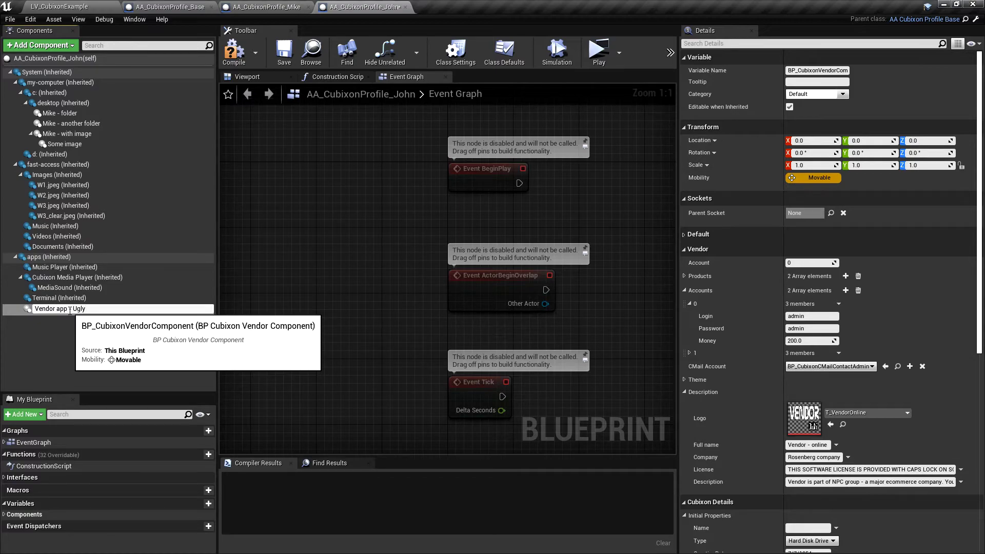
key(Return)
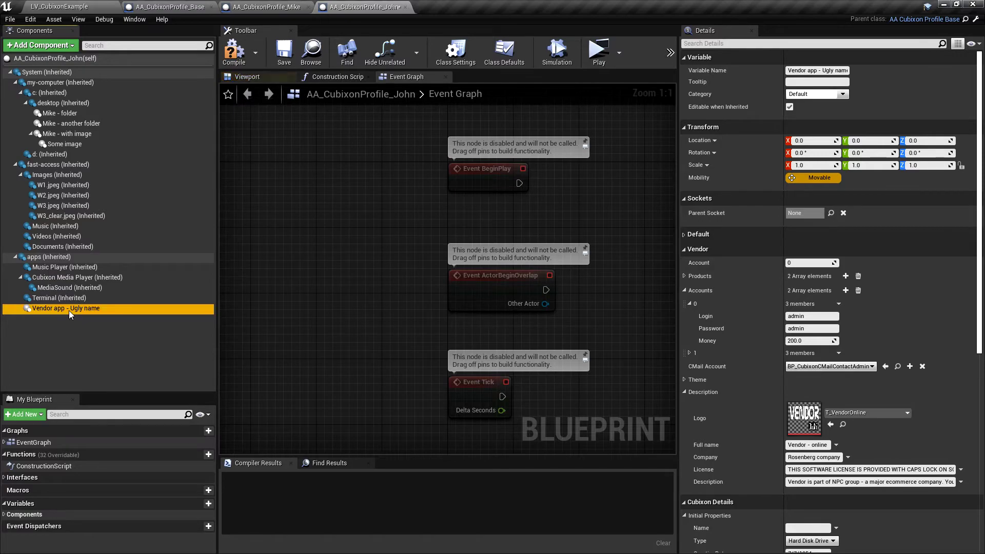
scroll(809, 362, down, 4)
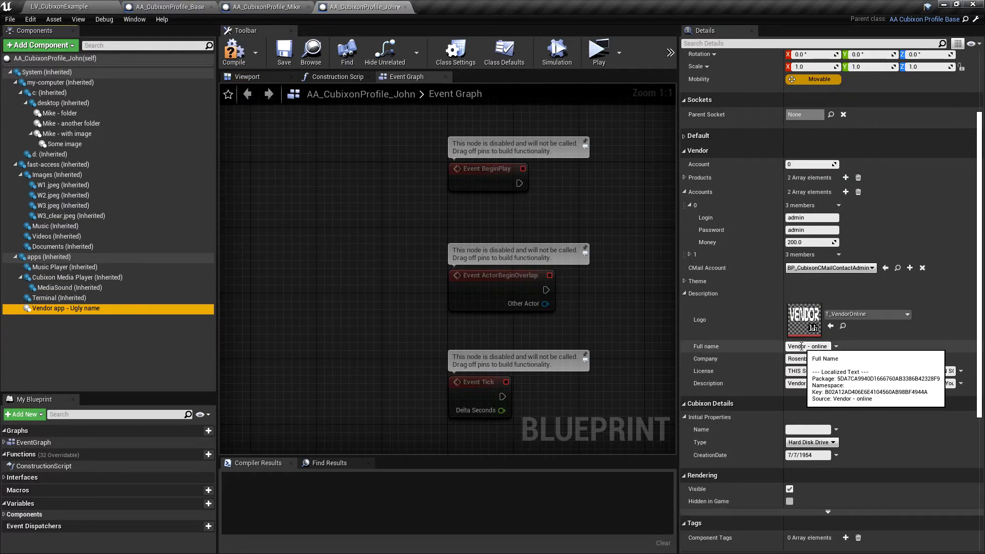
scroll(800, 354, down, 3)
click(804, 363)
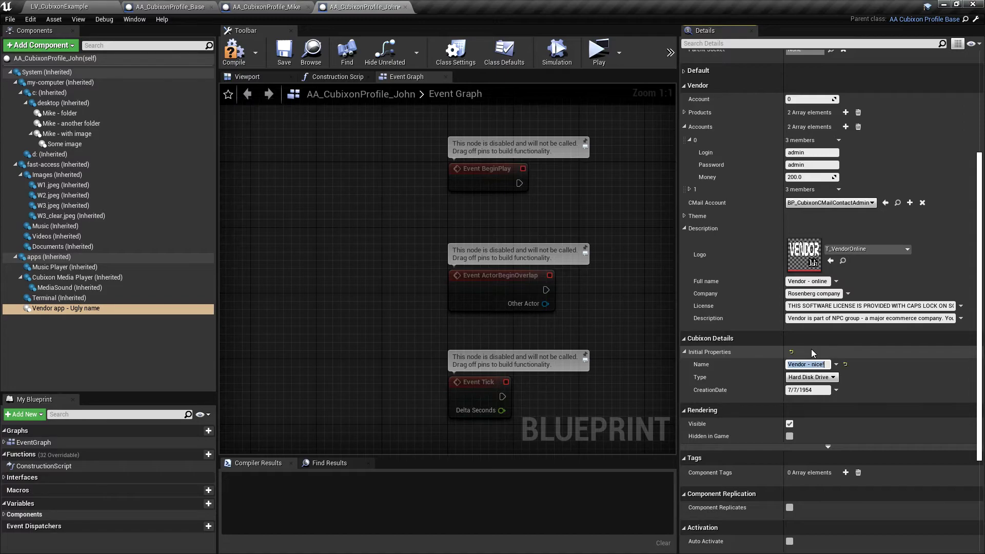
scroll(812, 349, up, 3)
click(806, 221)
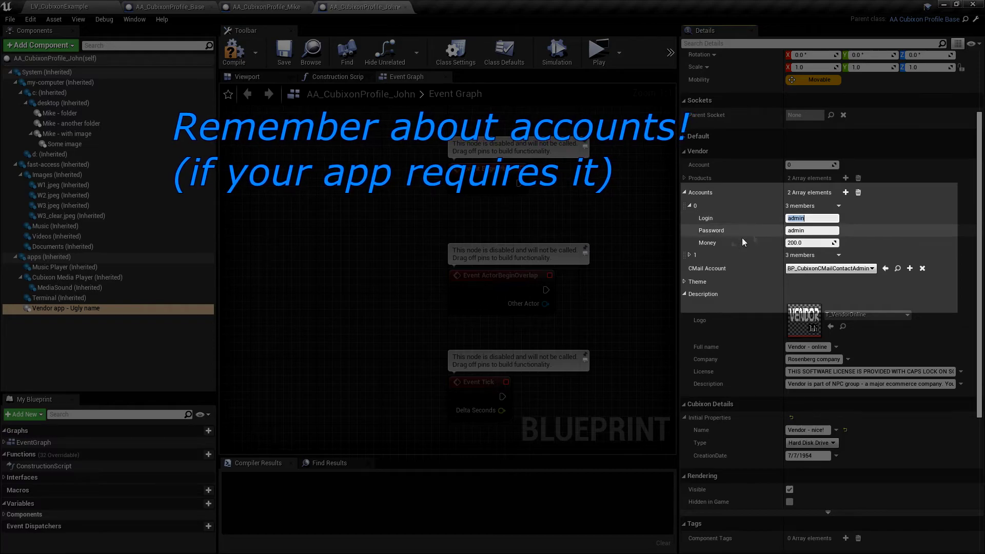
click(690, 255)
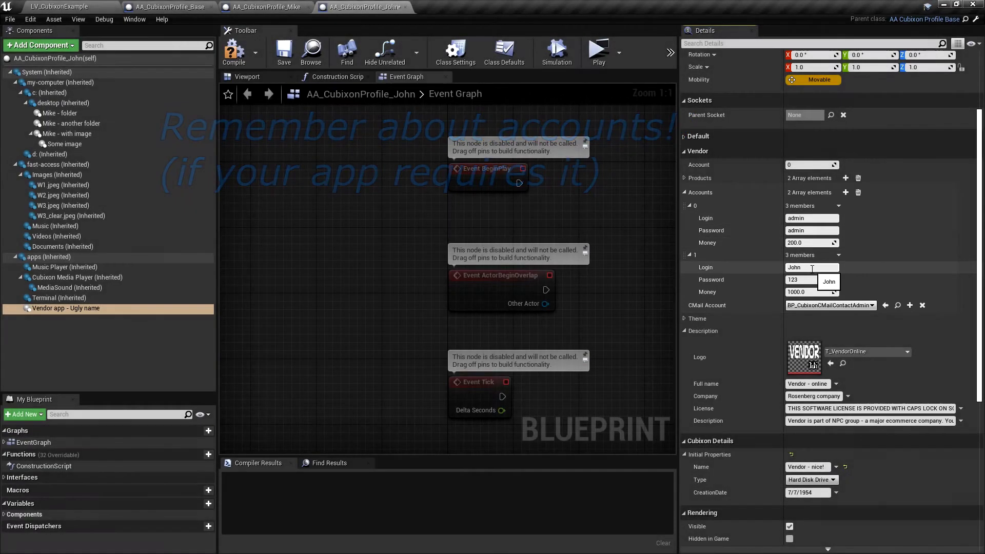
click(812, 269)
click(816, 269)
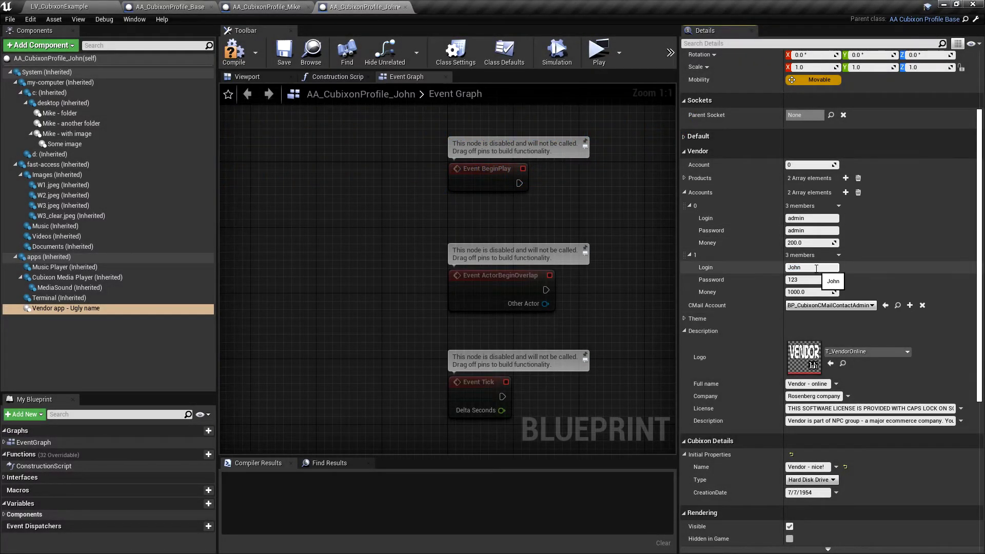
key(Tab)
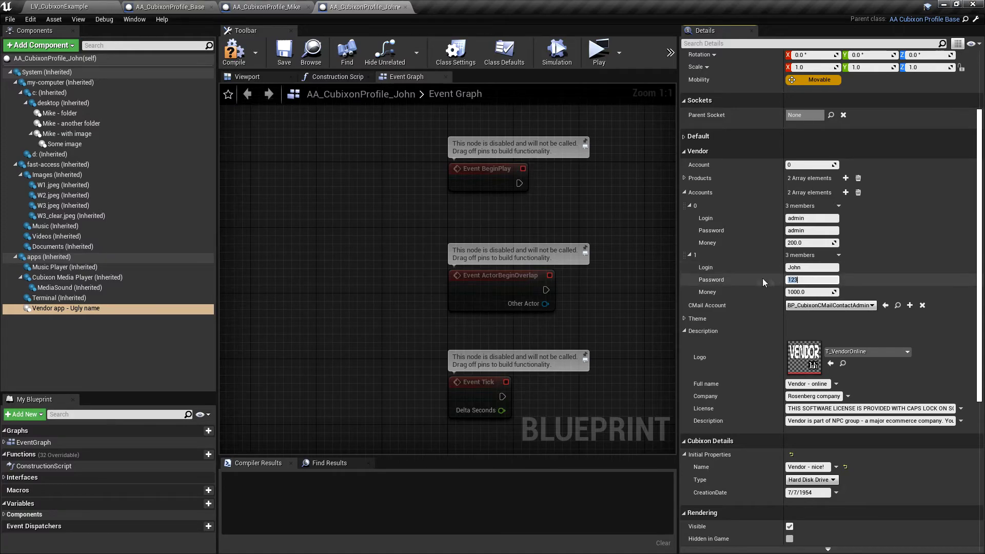
click(234, 51)
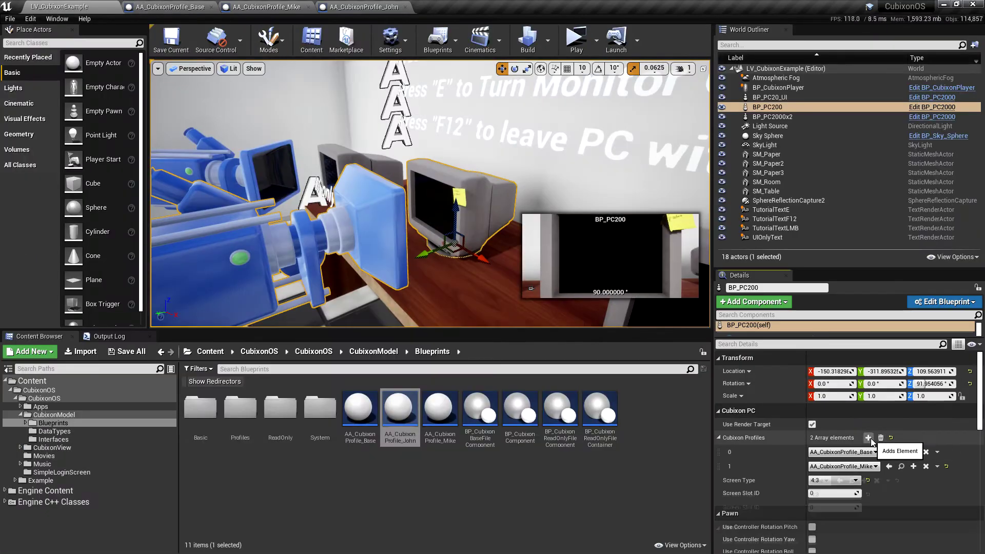
Step: Assign AA_CubixonProfile_John to BP_PC200 and add desktop folder 'This is John now'
click(820, 481)
click(879, 523)
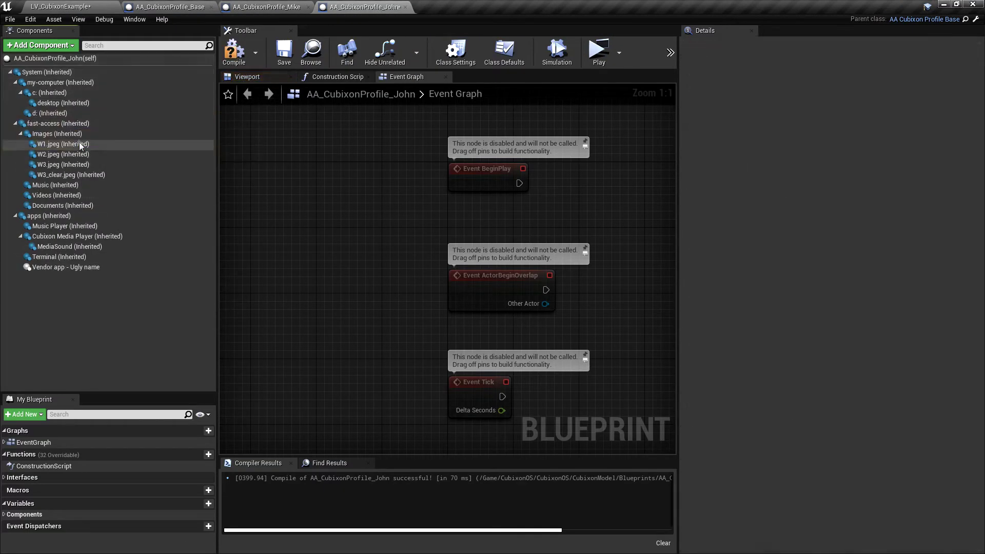
right_click(64, 103)
click(110, 103)
click(46, 48)
text(container)
key(Return)
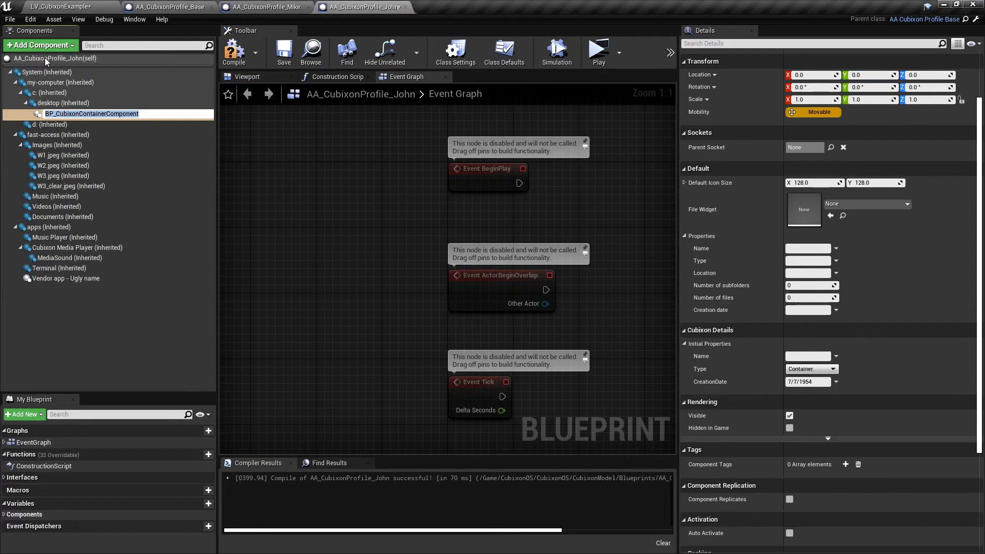
text(This is John)
key(Return)
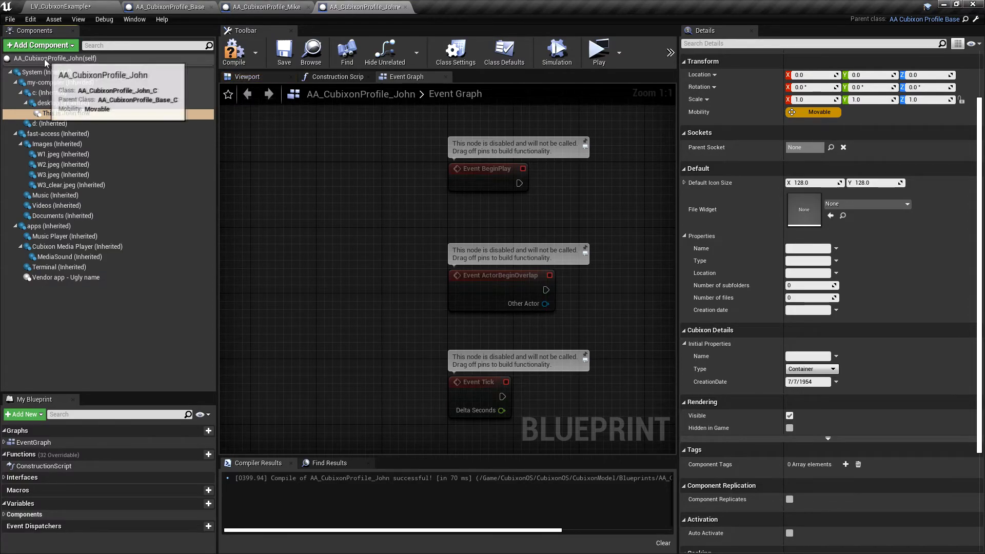
Step: Add music file UmcUmc with track BP_CubixonHeavyDrop inside the folder, then launch the level
click(41, 48)
text(music)
key(Return)
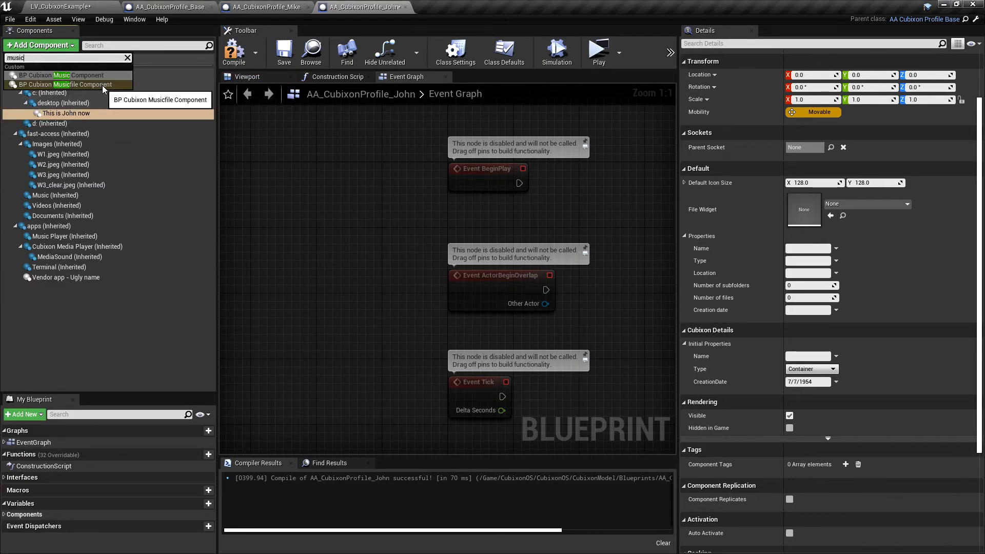
text(Uma)
key(BackSpace)
text(cUmc)
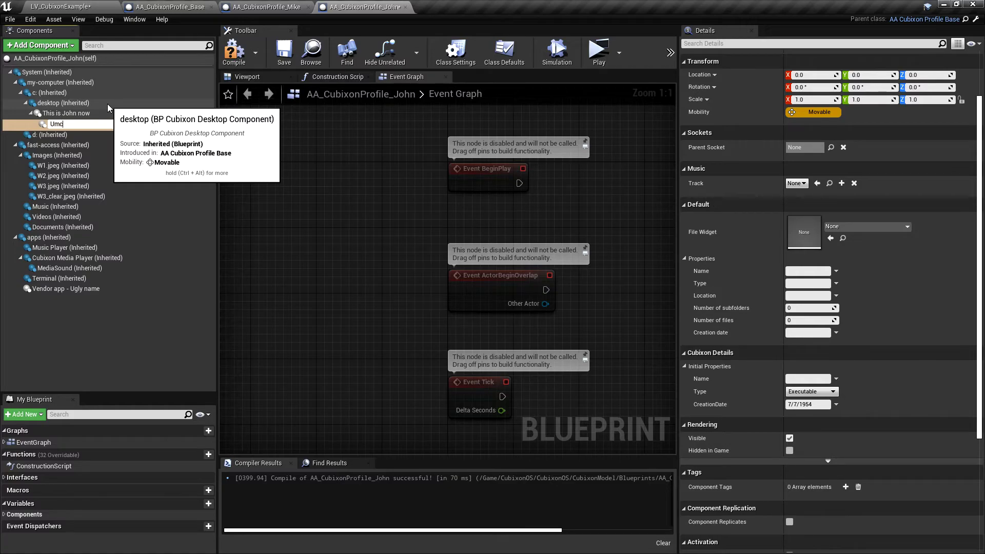
key(Return)
click(798, 183)
click(889, 225)
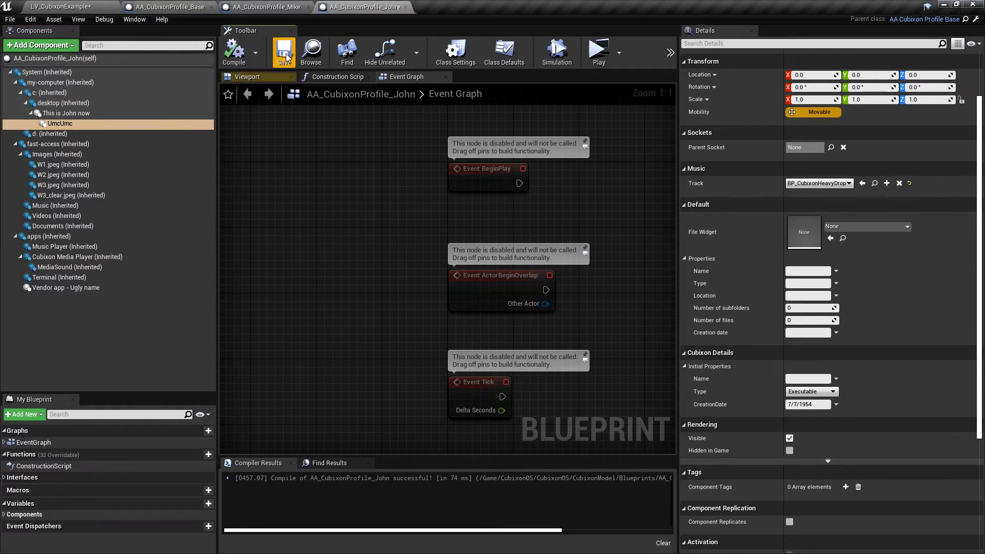
click(599, 52)
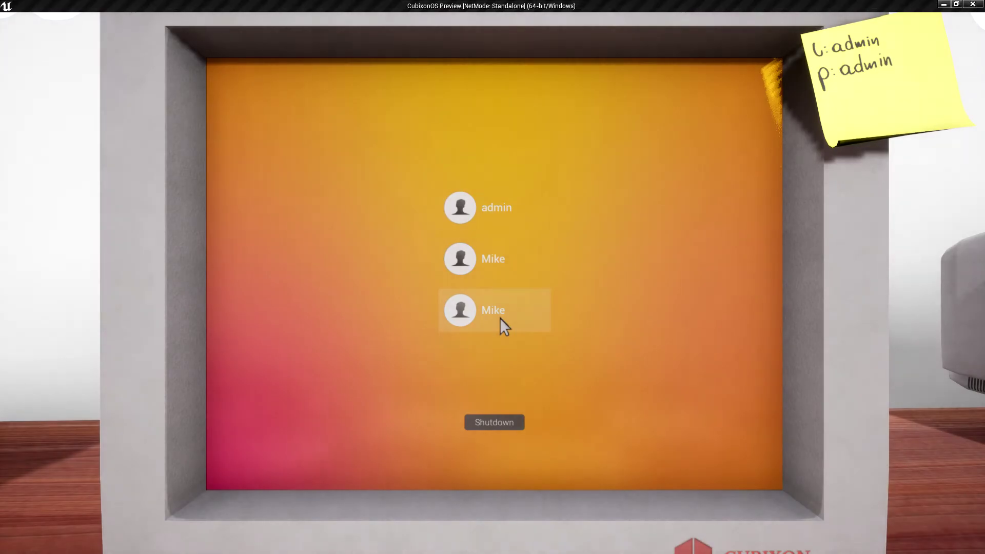
Step: In John's Class Defaults, give the profile its own login and a new password, then relaunch
key(Escape)
click(505, 51)
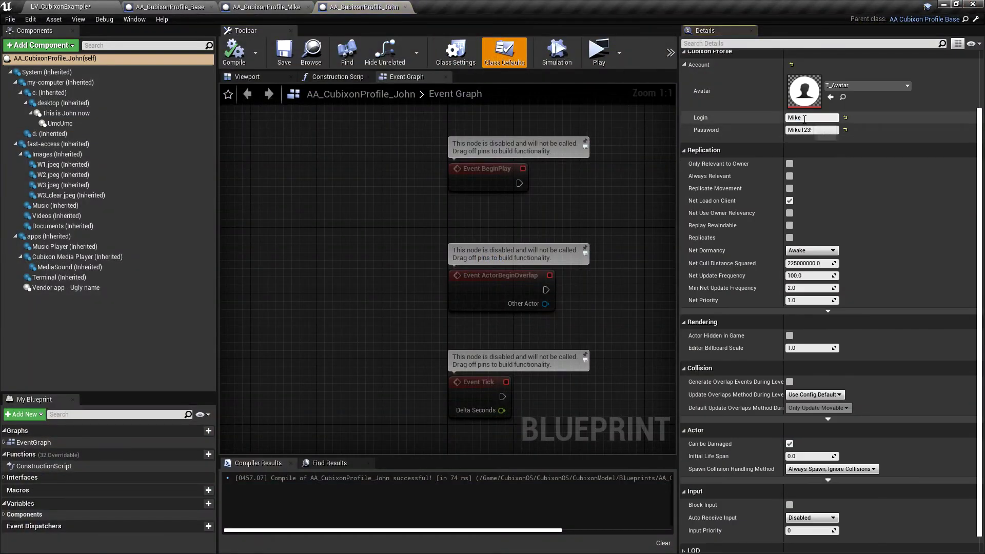
click(804, 117)
click(816, 130)
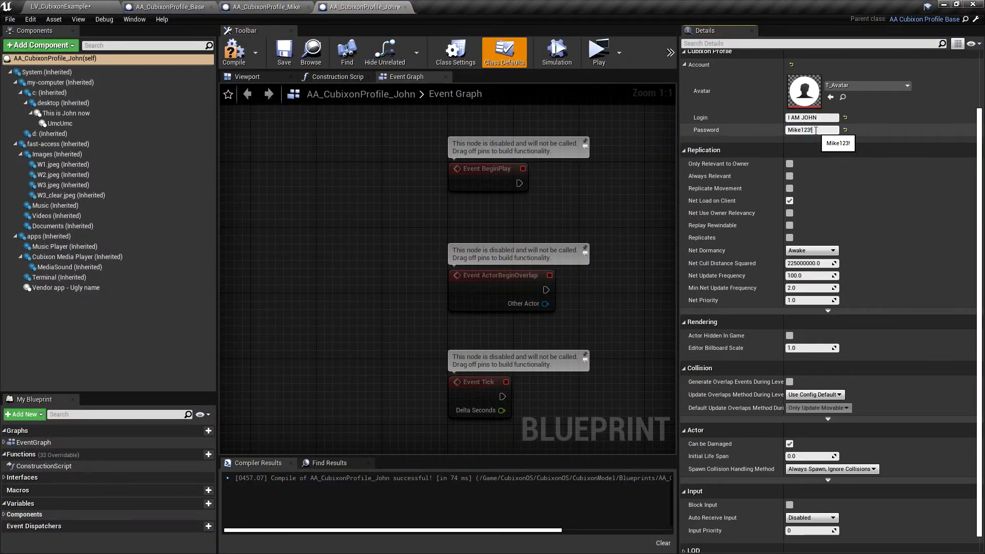
text(JOHNJOHN)
key(Return)
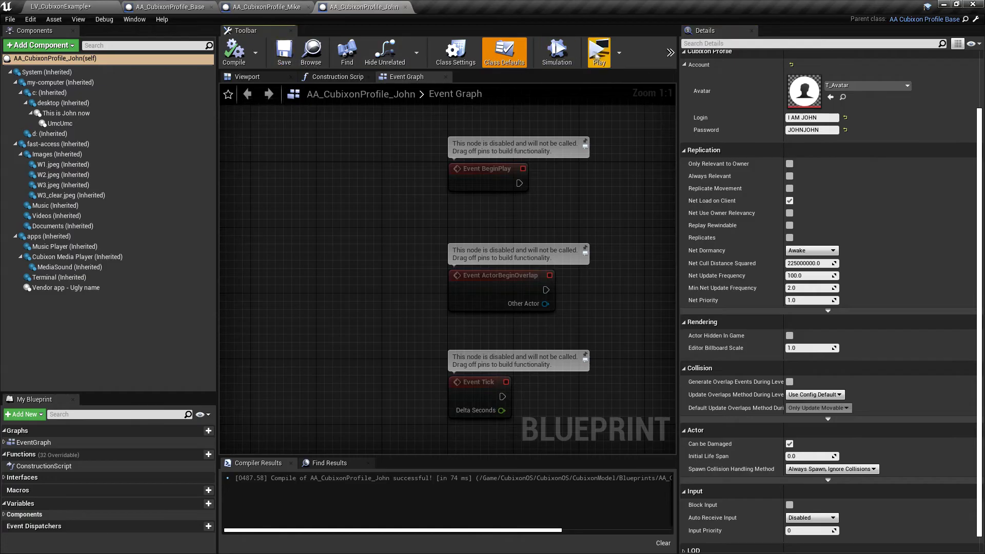
click(599, 52)
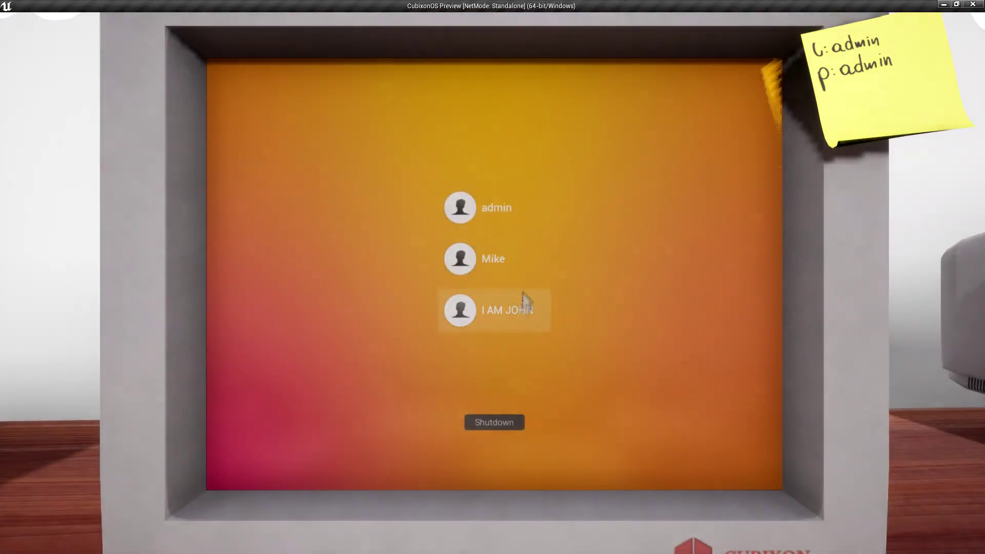
Step: Log in as John and play UmcUmc from the 'This is John now' folder
click(527, 302)
text(JOHN)
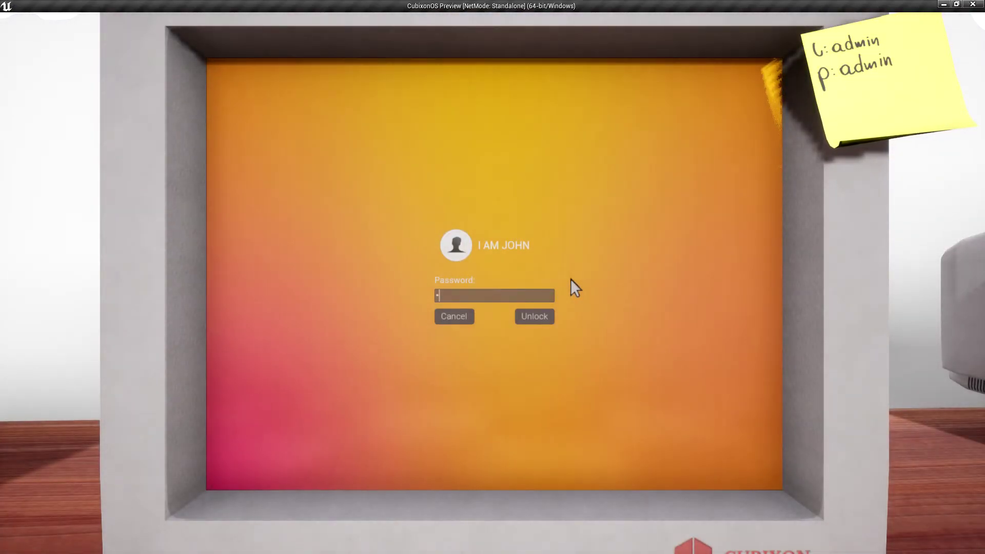
text(JOHN)
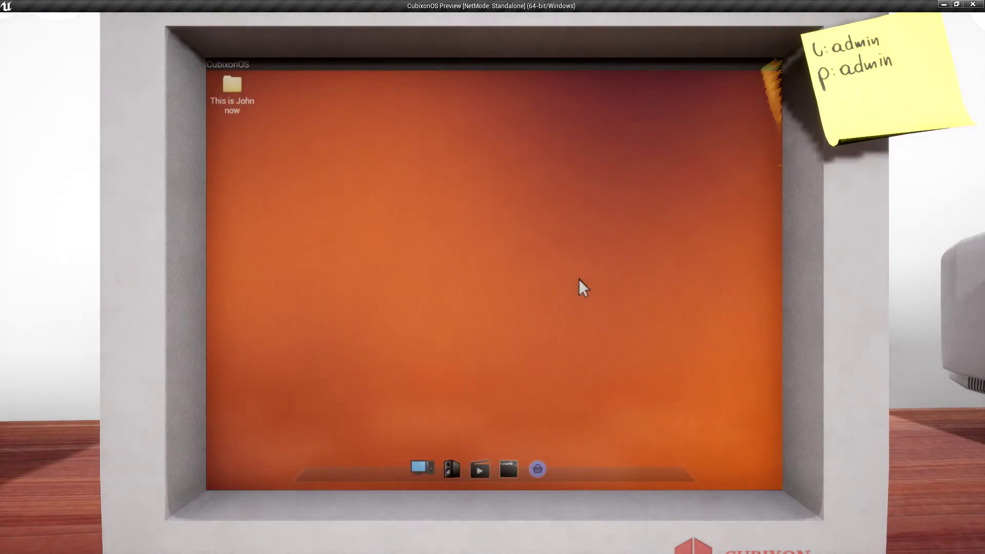
double_click(244, 97)
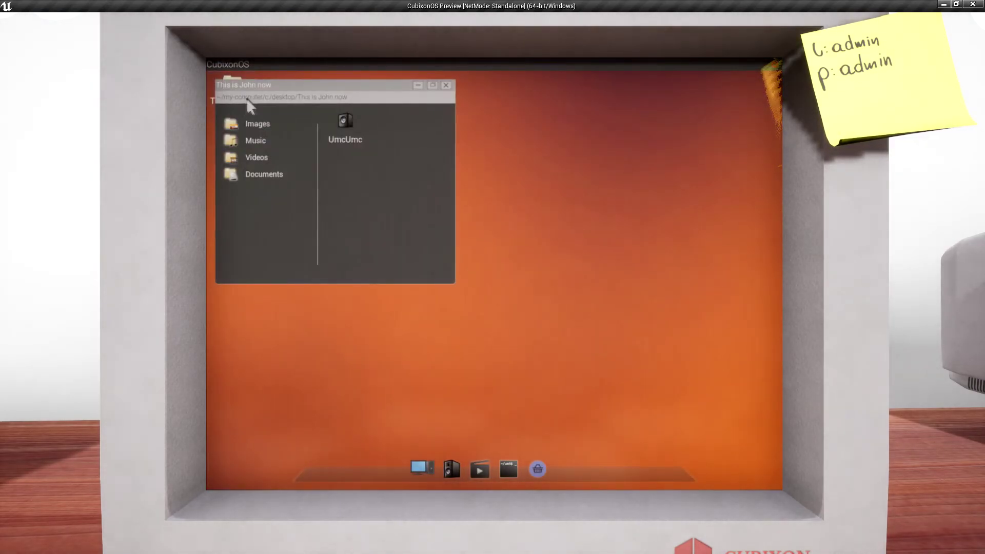
double_click(338, 126)
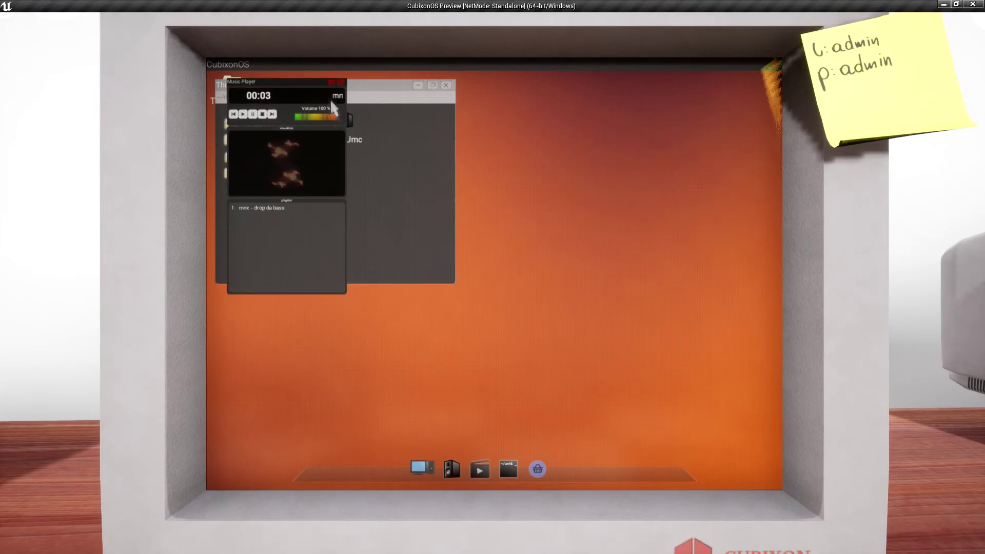
click(340, 83)
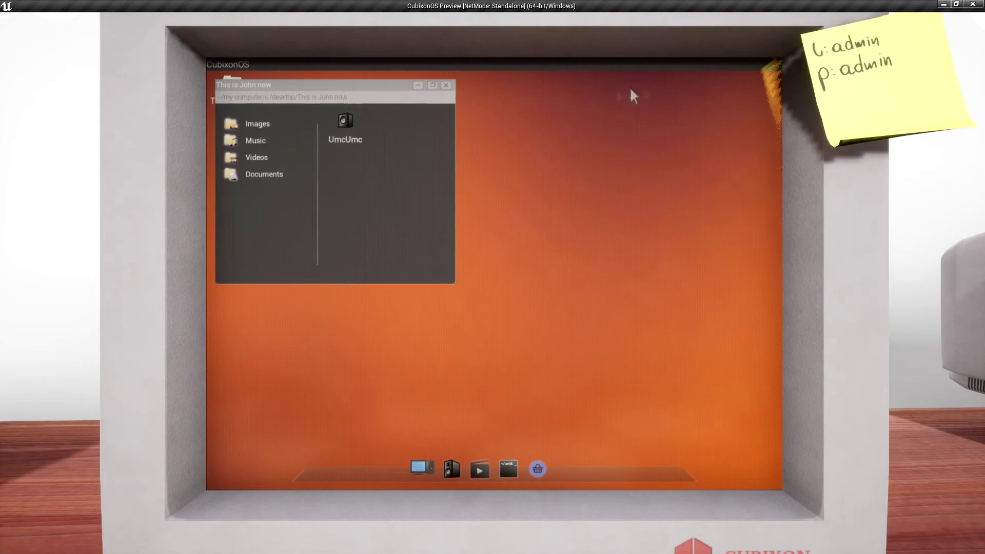
Step: Change user to the second profile and try entering its password twice
right_click(652, 91)
click(667, 129)
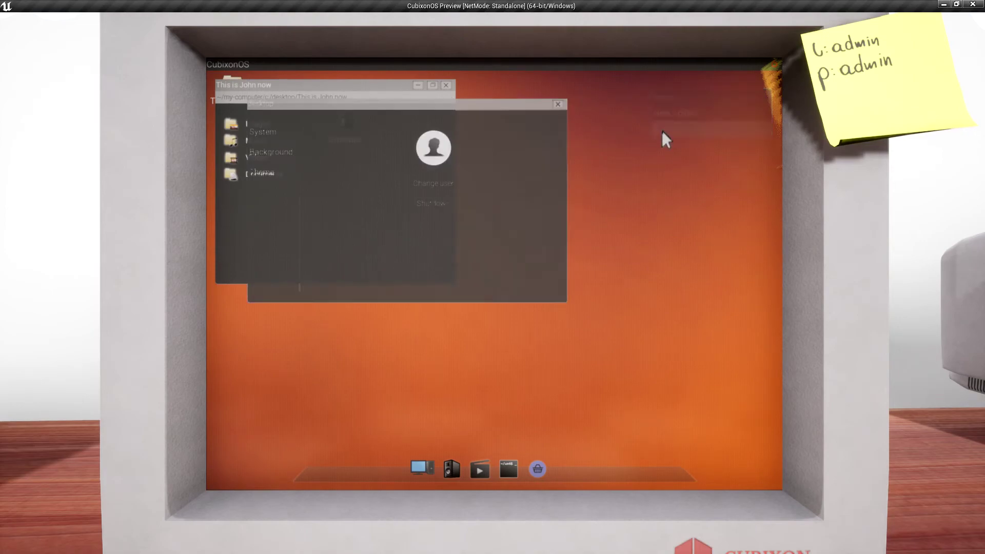
click(454, 181)
click(495, 254)
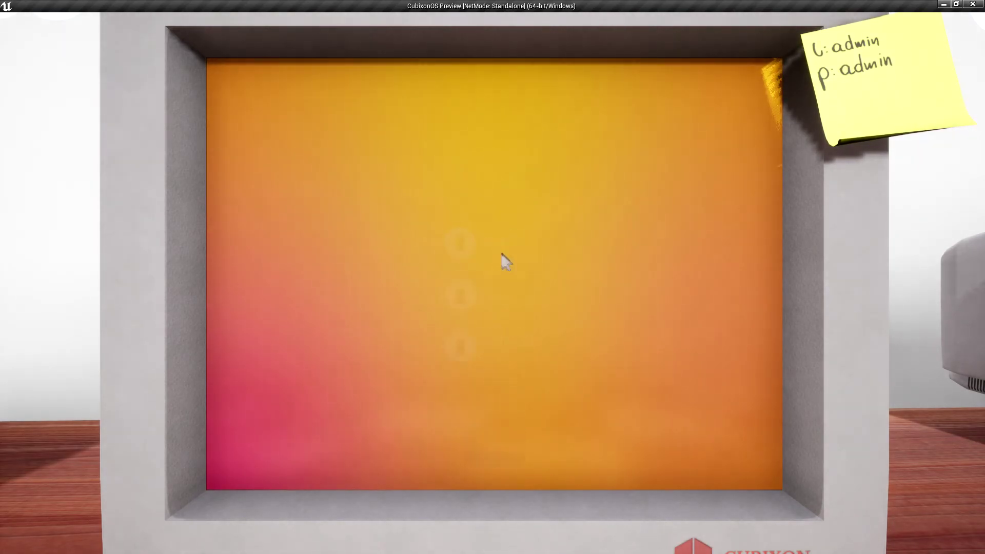
text(admin)
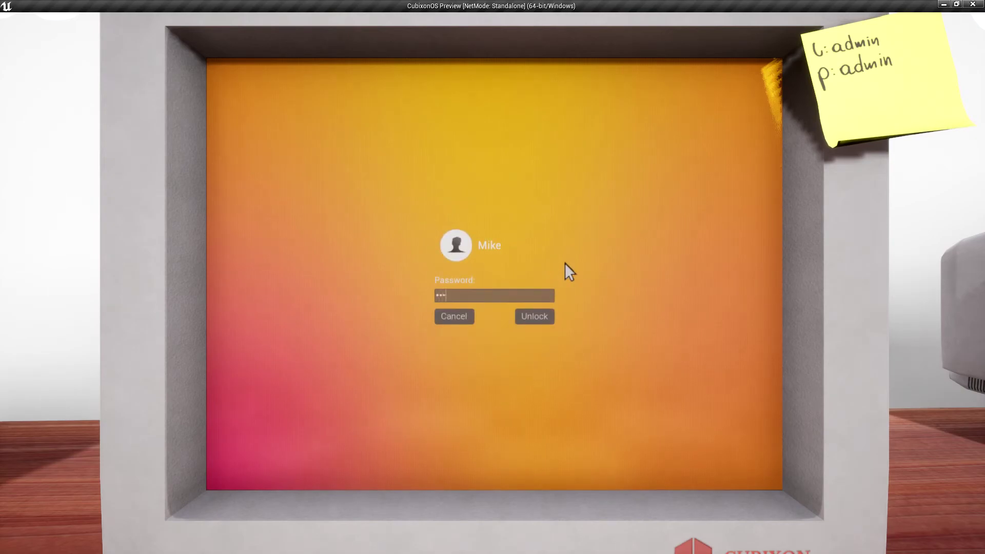
text(••)
key(Return)
text(admi)
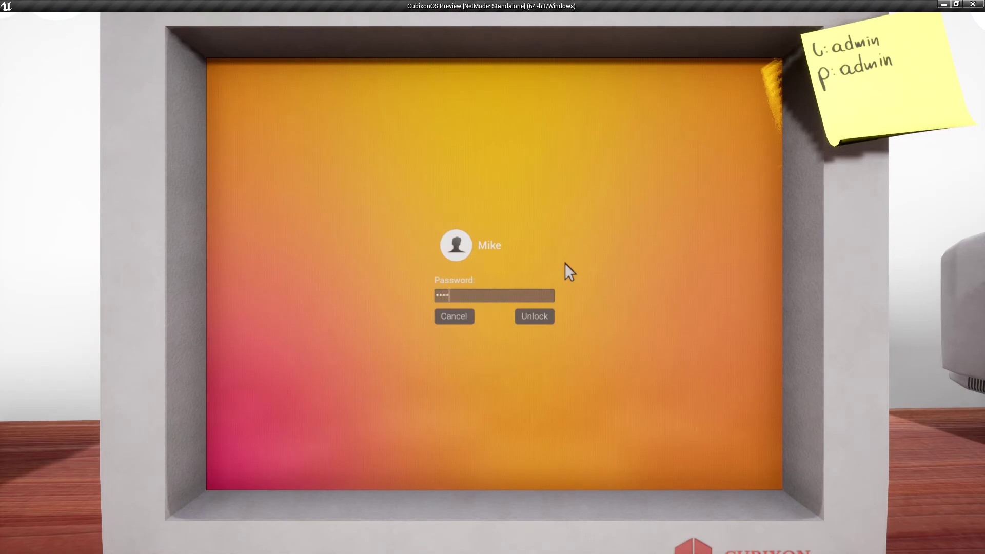
text(n••••)
key(Return)
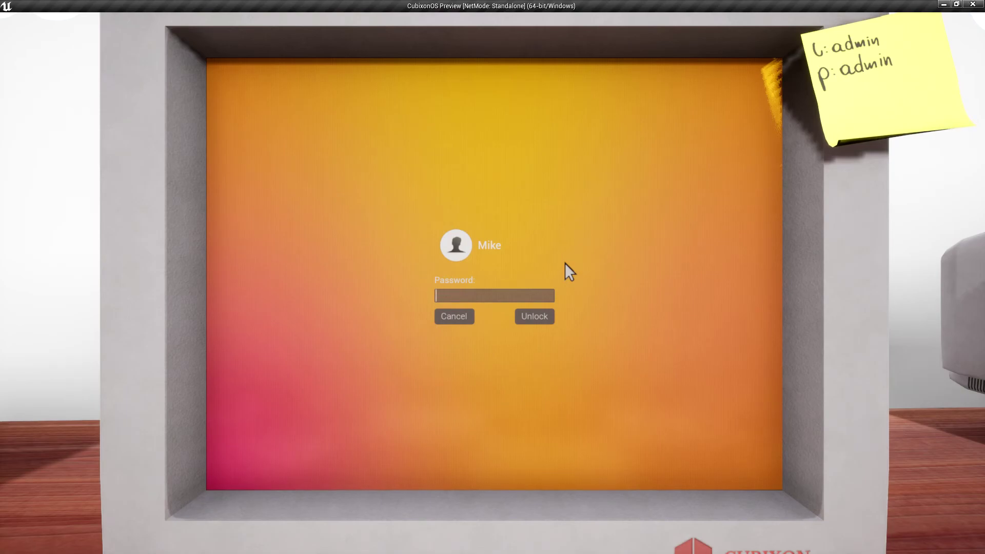
Step: Read Mike's password in AA_CubixonProfile_Mike Class Defaults and log him into the preview with it
drag(287, 7, 285, 153)
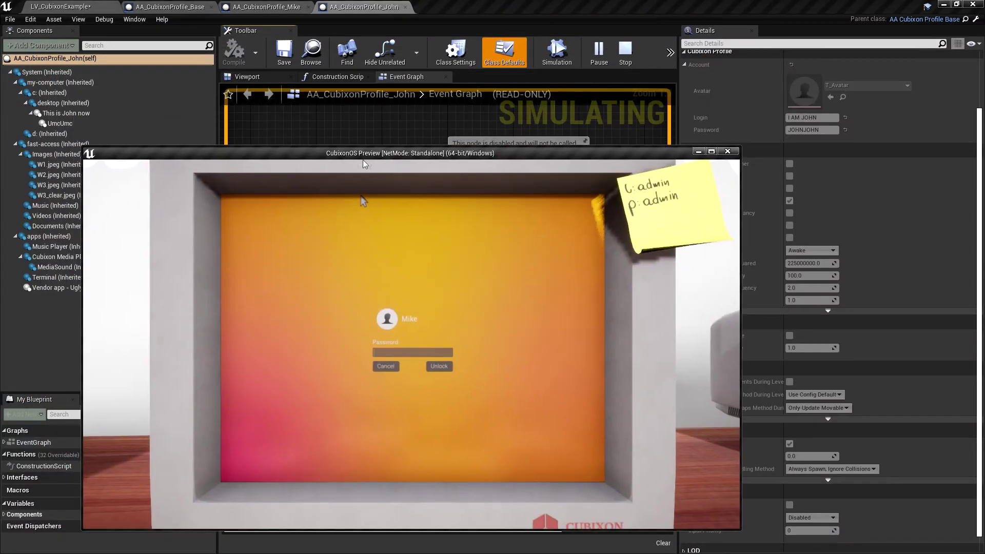
click(262, 6)
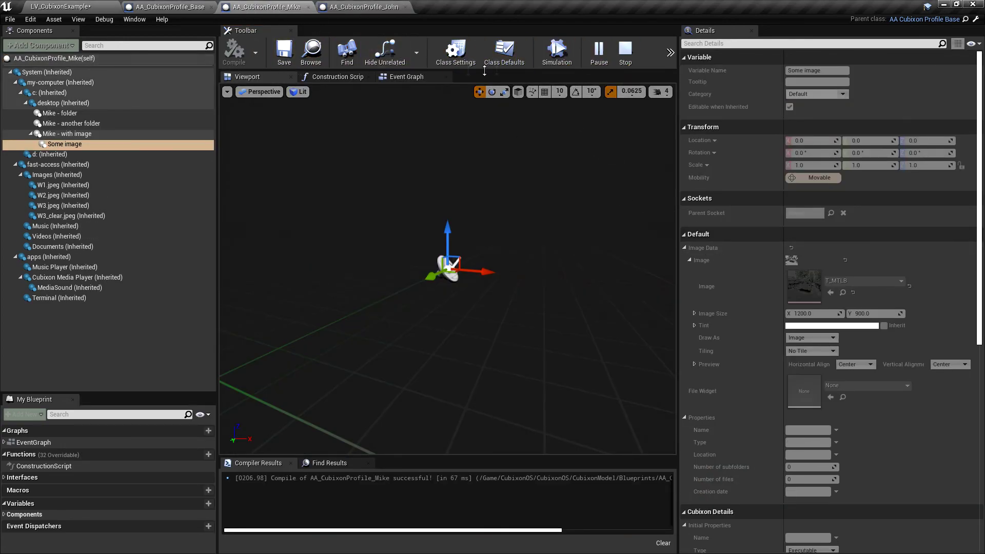
click(511, 63)
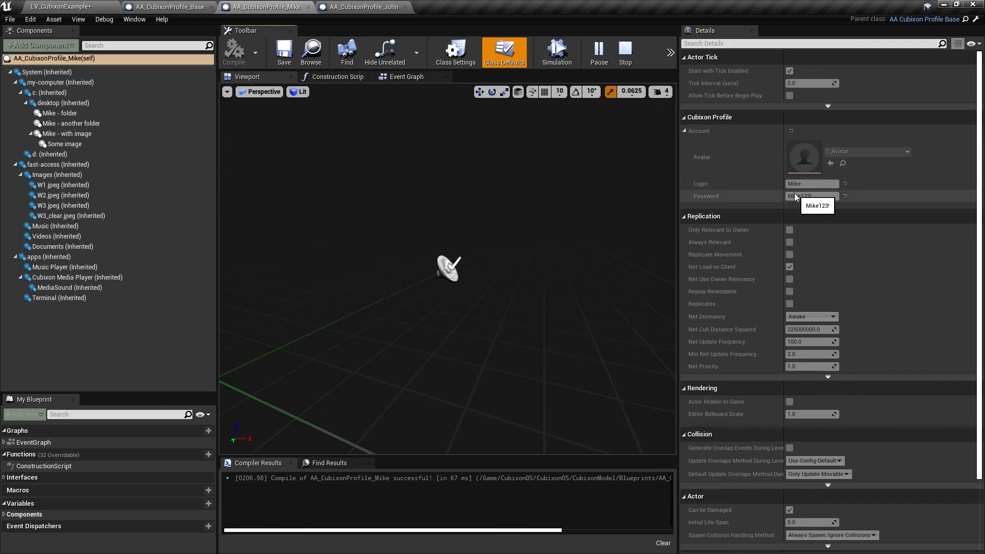
key(alt+Tab)
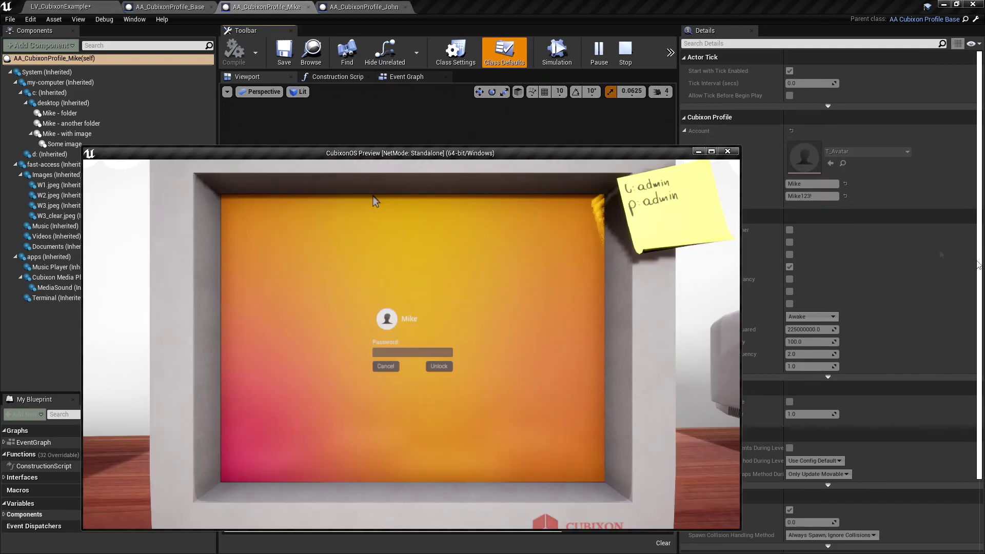
click(713, 150)
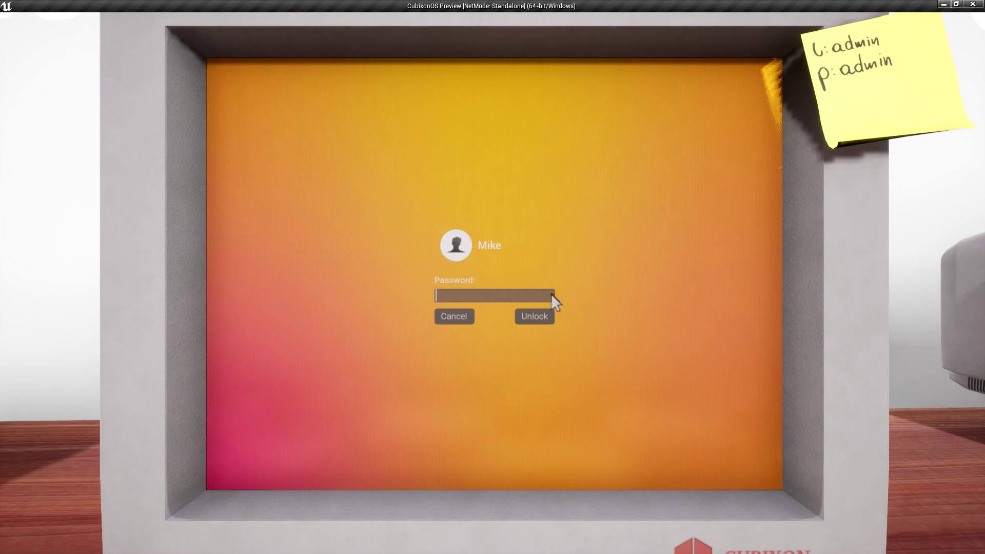
text(•••••••)
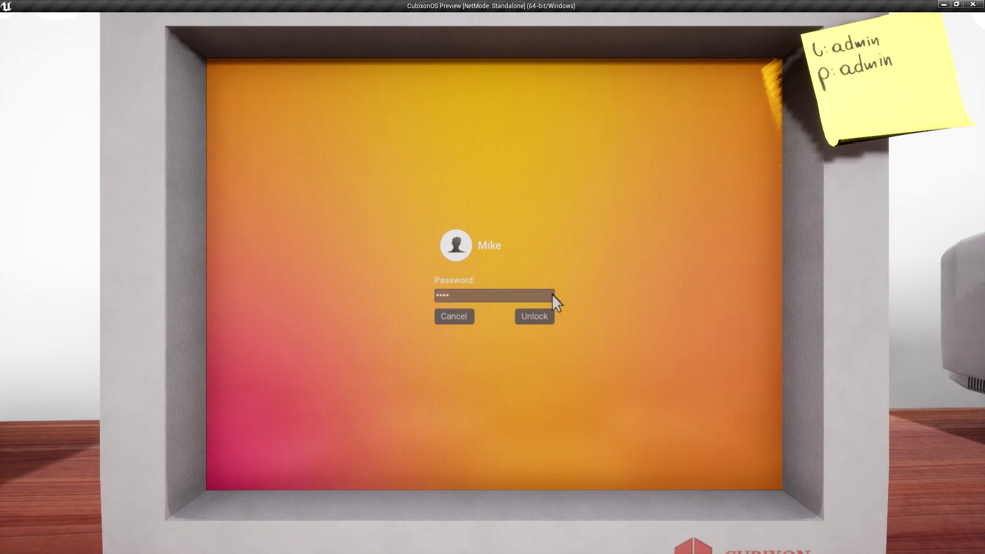
text(•)
key(Return)
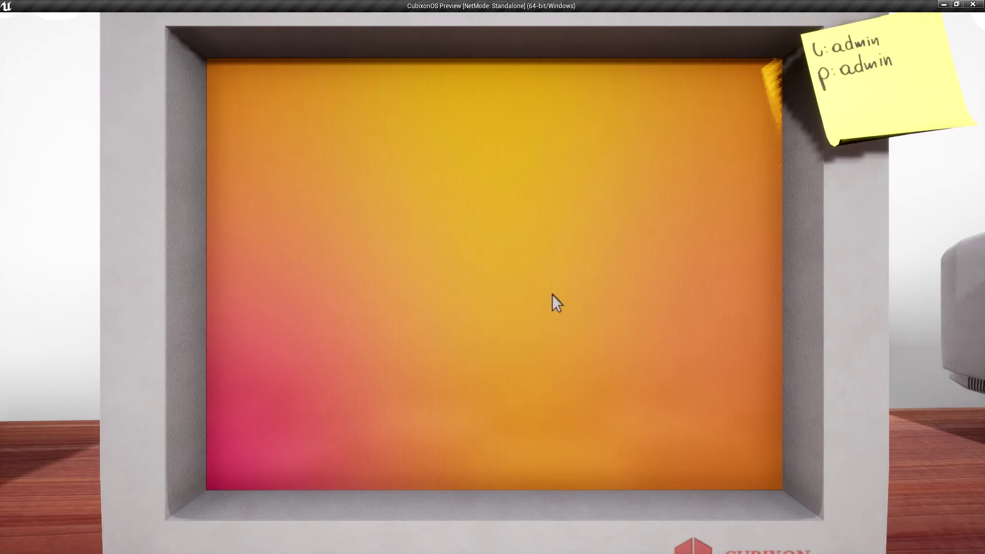